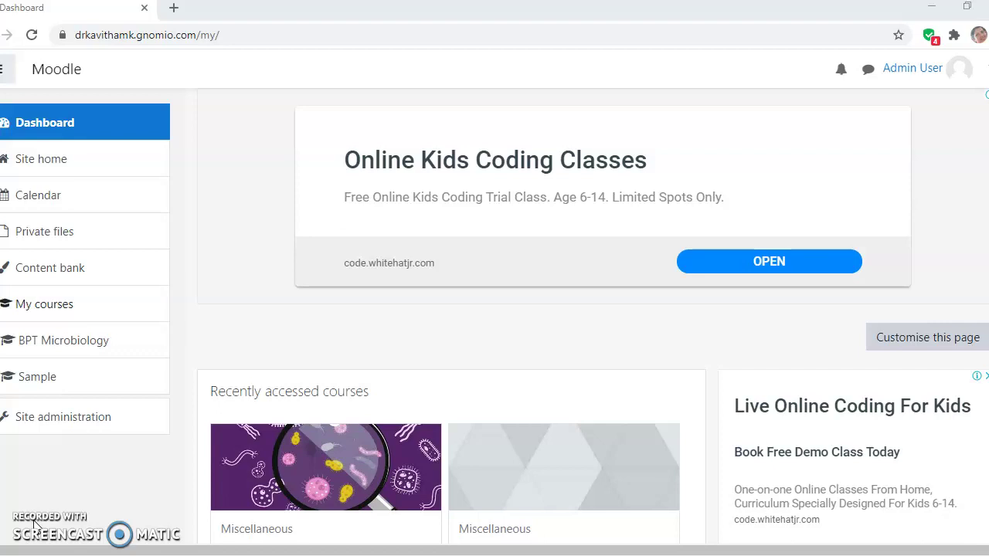
Open the form for adding a new course from the site administration's course settings
{"action": "left_click", "coordinate": [79, 422]}
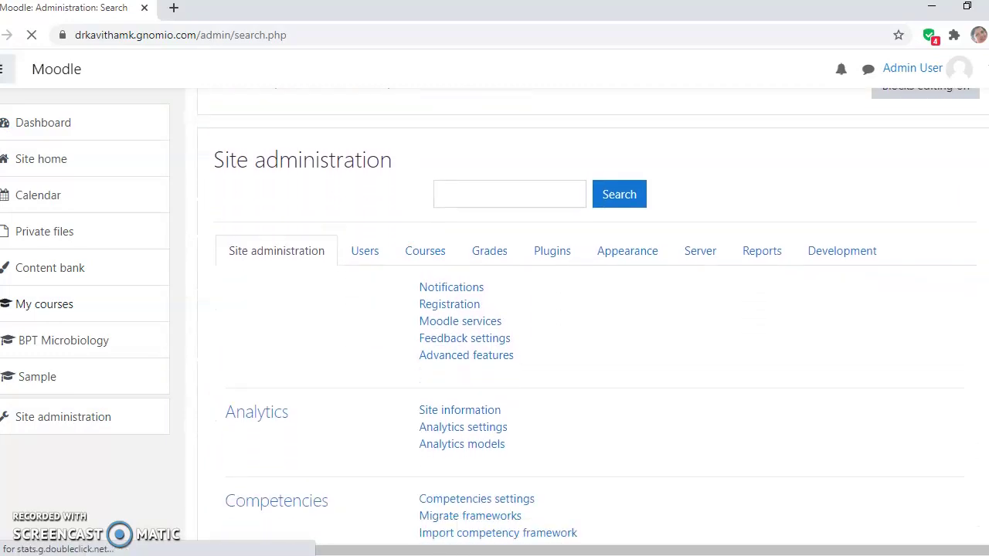
{"action": "left_click", "coordinate": [426, 252]}
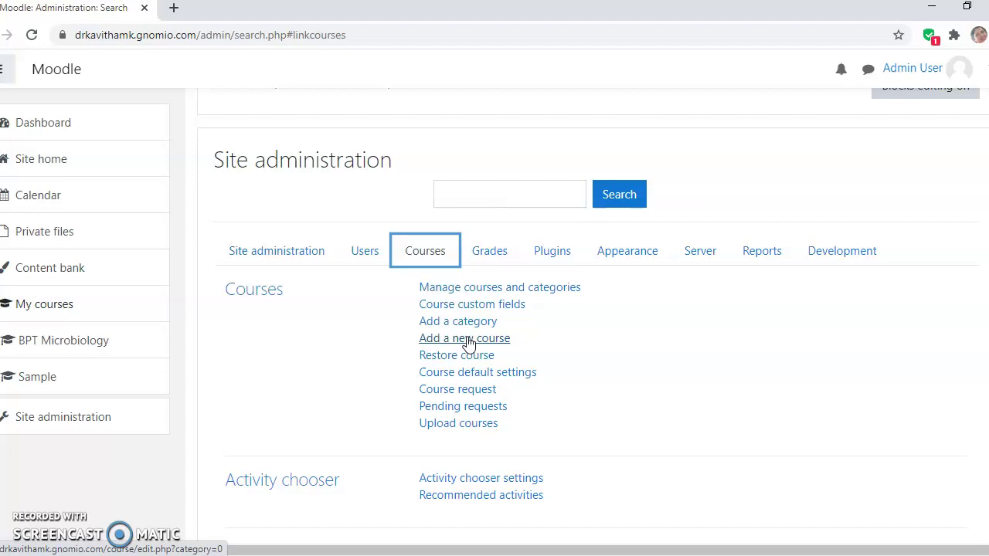
{"action": "left_click", "coordinate": [468, 340]}
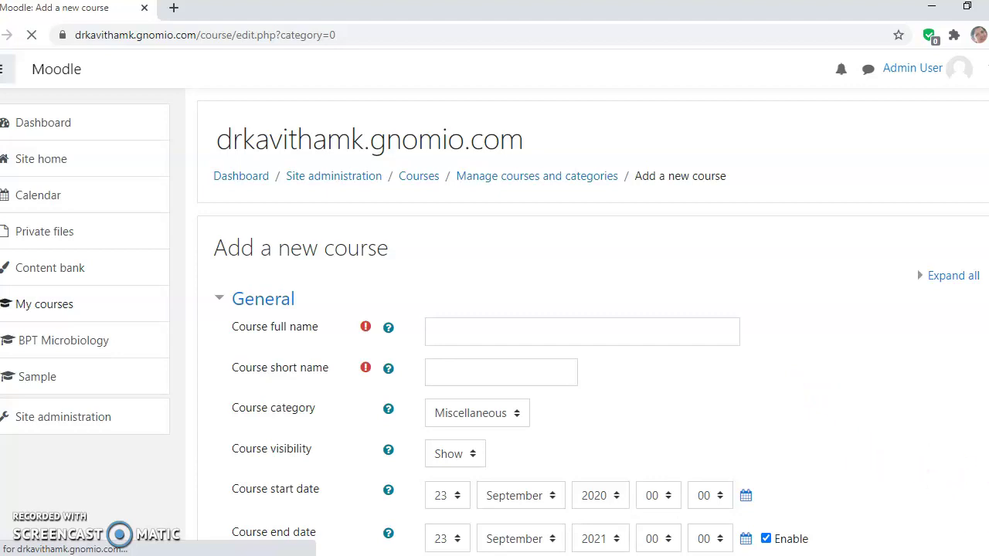
Enter "subject" as the course full name and "sub" as the course short name
{"action": "scroll", "coordinate": [593, 321], "scroll_direction": "down", "scroll_amount": 2}
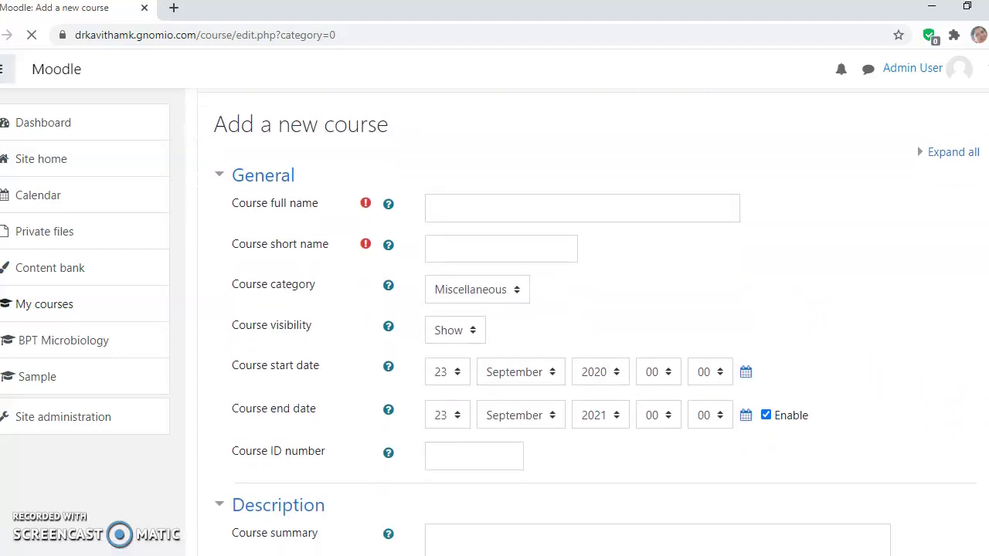
{"action": "left_click", "coordinate": [446, 204]}
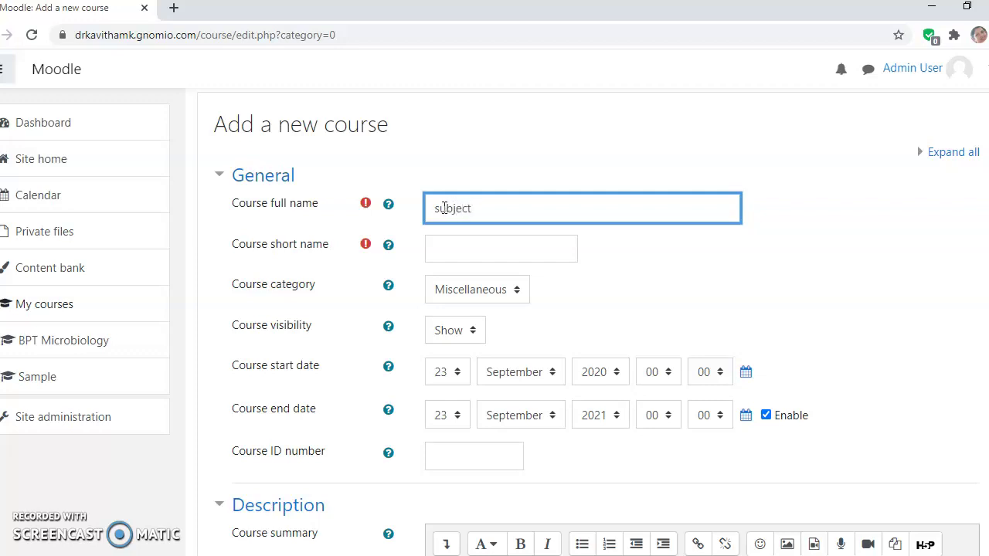
{"action": "left_click", "coordinate": [442, 246]}
{"action": "type", "text": "sub"}
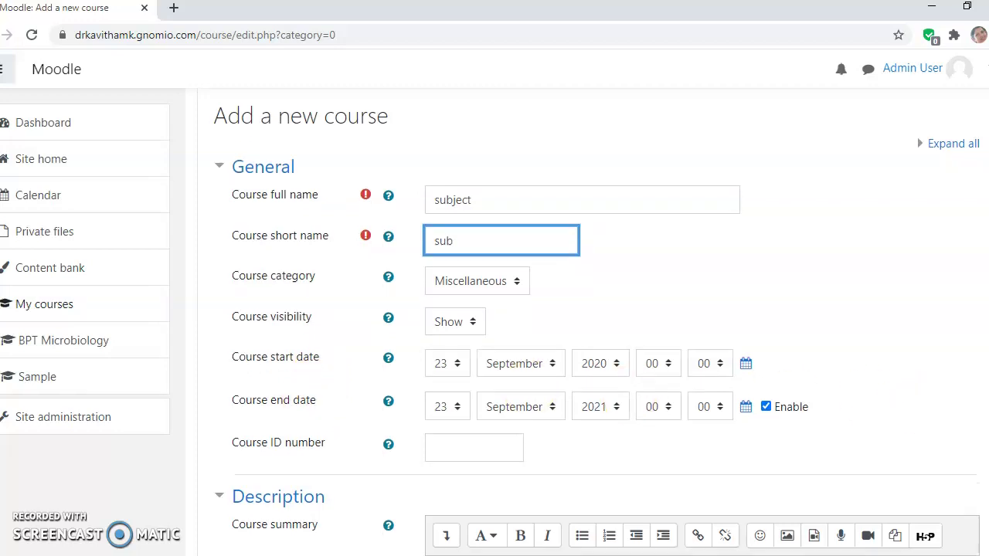
Enter "first" in the new course's summary
{"action": "scroll", "coordinate": [592, 322], "scroll_direction": "down", "scroll_amount": 4}
{"action": "scroll", "coordinate": [722, 413], "scroll_direction": "down", "scroll_amount": 1}
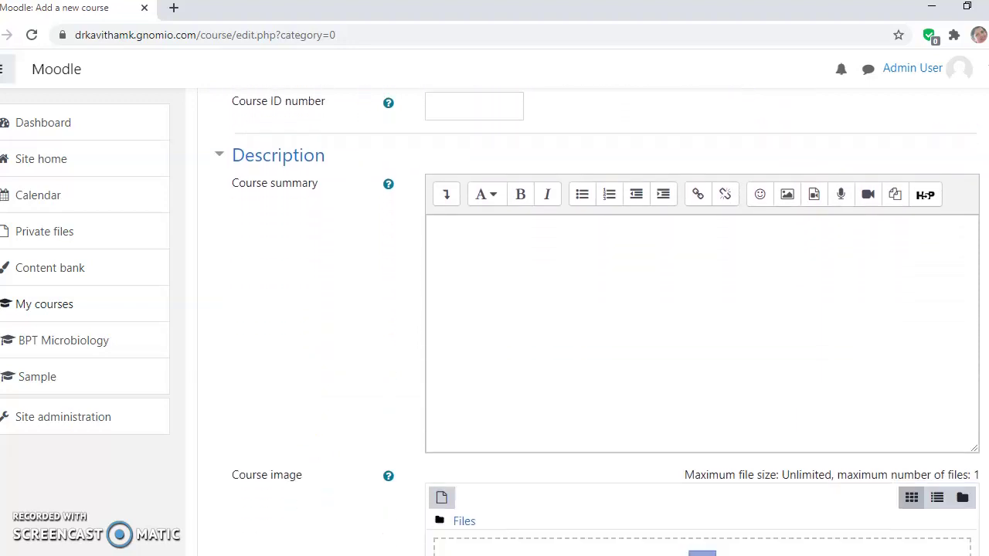
{"action": "left_click", "coordinate": [530, 230]}
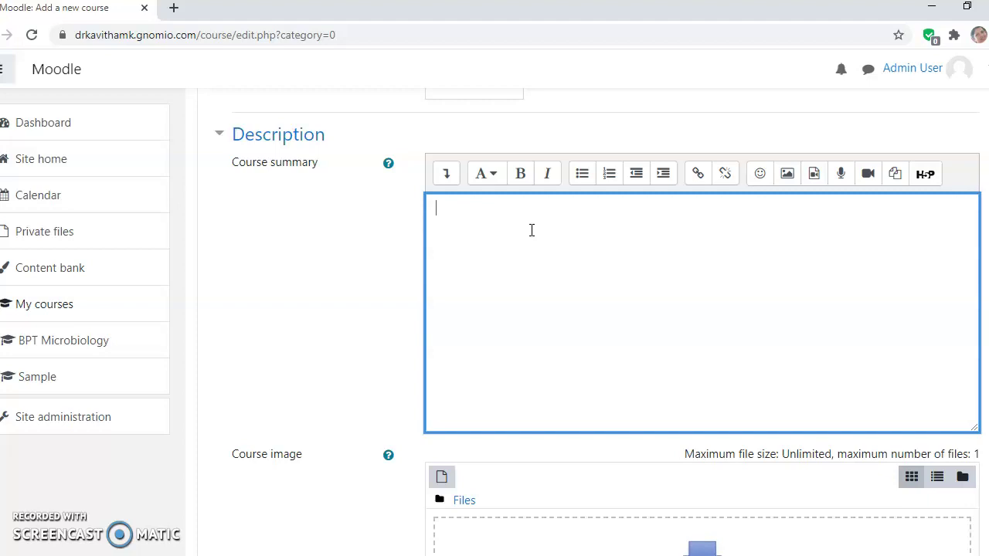
{"action": "type", "text": "first"}
Expand the course format settings, keep them as they are, and save and display the new course
{"action": "scroll", "coordinate": [599, 322], "scroll_direction": "down", "scroll_amount": 3}
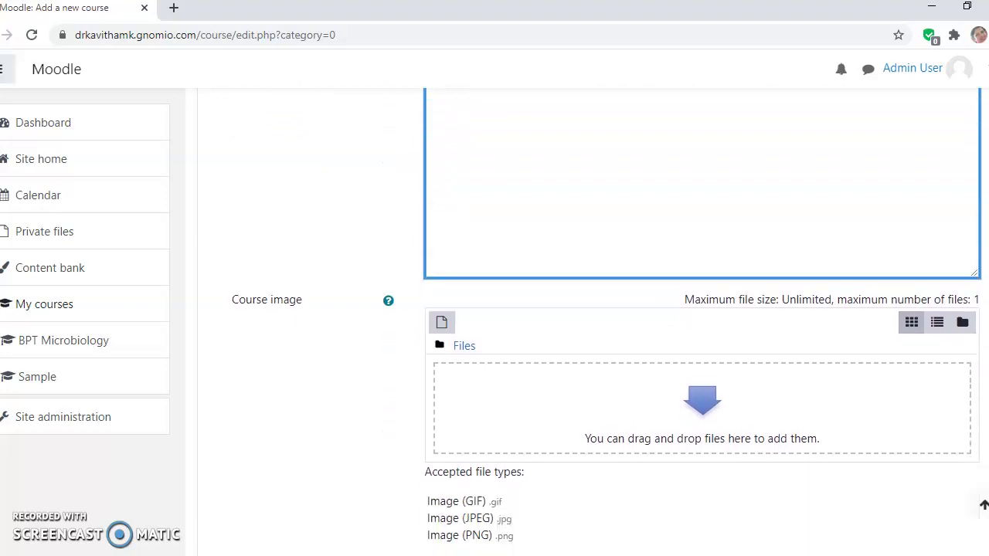
{"action": "scroll", "coordinate": [603, 387], "scroll_direction": "down", "scroll_amount": 1}
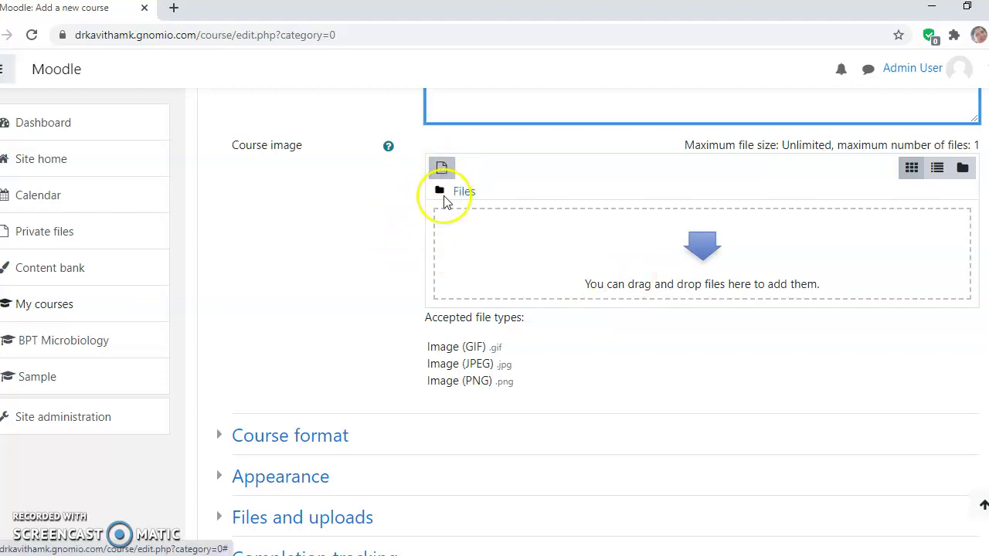
{"action": "left_click", "coordinate": [330, 440]}
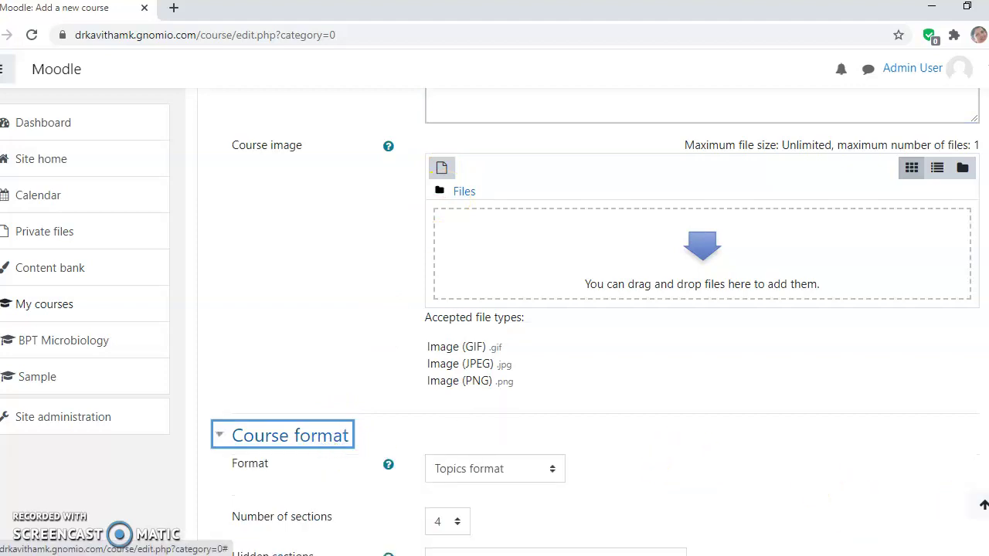
{"action": "scroll", "coordinate": [587, 325], "scroll_direction": "down", "scroll_amount": 8}
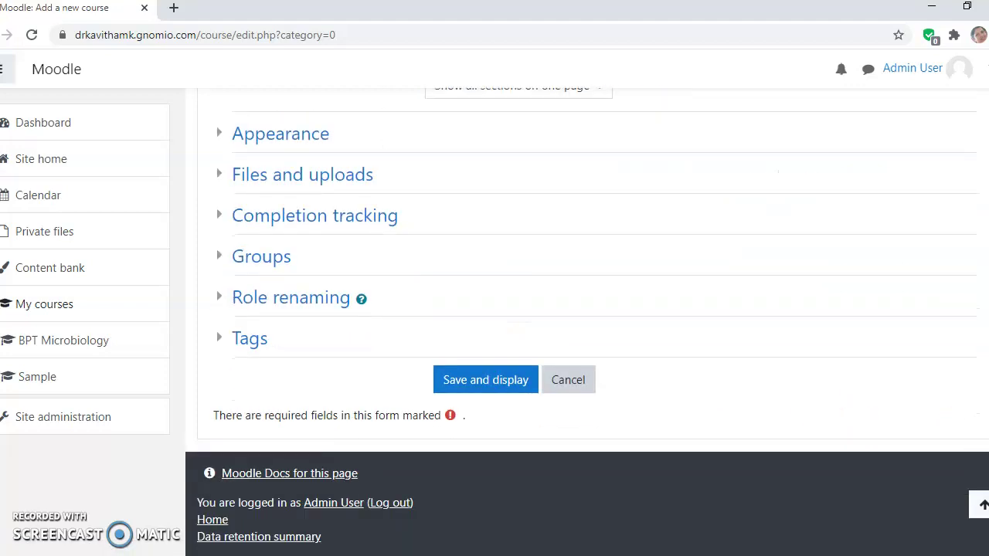
{"action": "scroll", "coordinate": [587, 319], "scroll_direction": "up", "scroll_amount": 3}
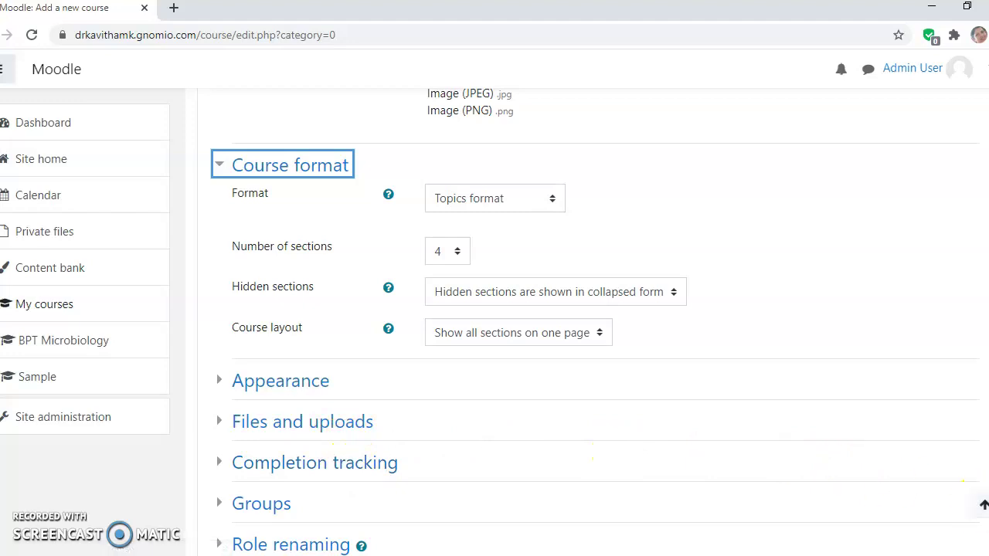
{"action": "scroll", "coordinate": [664, 465], "scroll_direction": "down", "scroll_amount": 3}
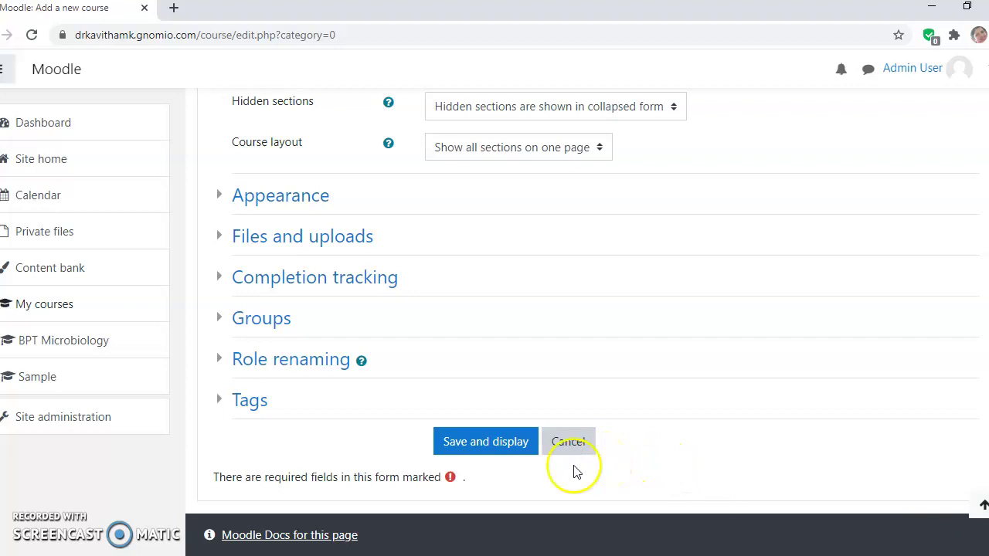
{"action": "left_click", "coordinate": [507, 443]}
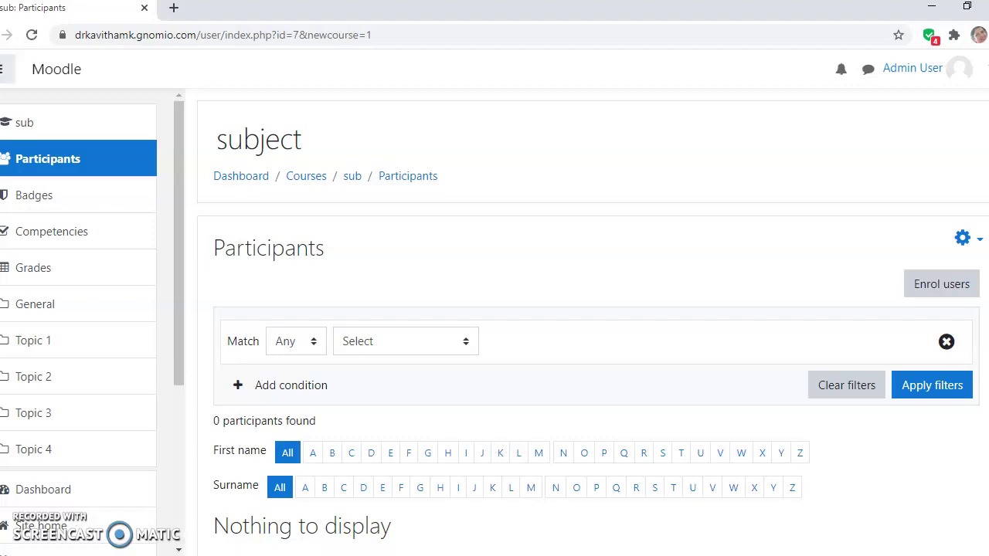
{"action": "scroll", "coordinate": [587, 324], "scroll_direction": "down", "scroll_amount": 5}
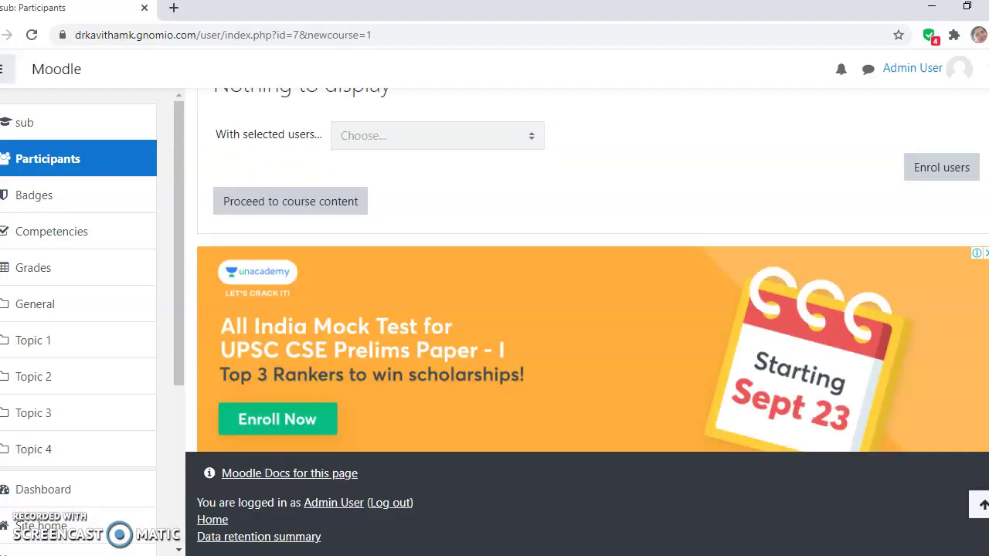
{"action": "scroll", "coordinate": [587, 318], "scroll_direction": "up", "scroll_amount": 5}
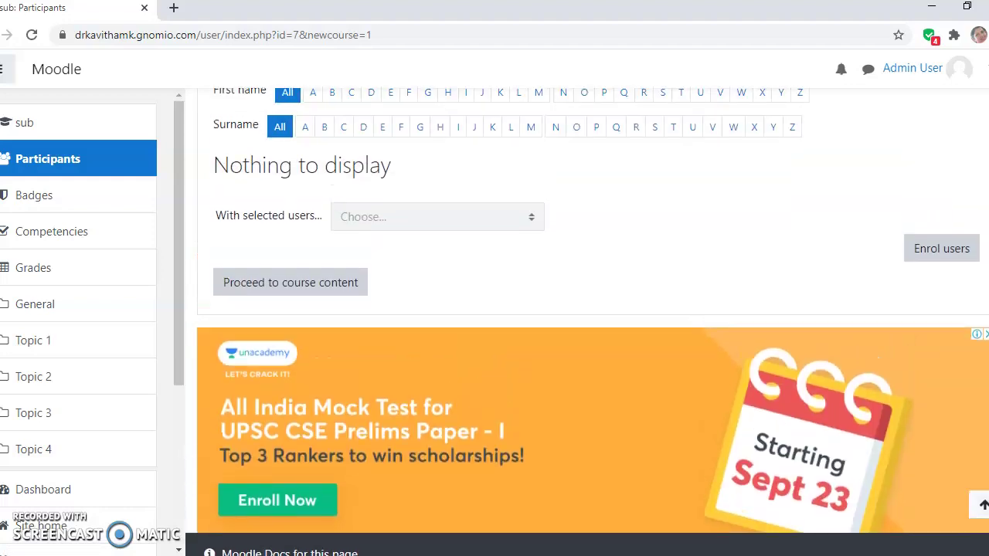
{"action": "scroll", "coordinate": [587, 318], "scroll_direction": "up", "scroll_amount": 2}
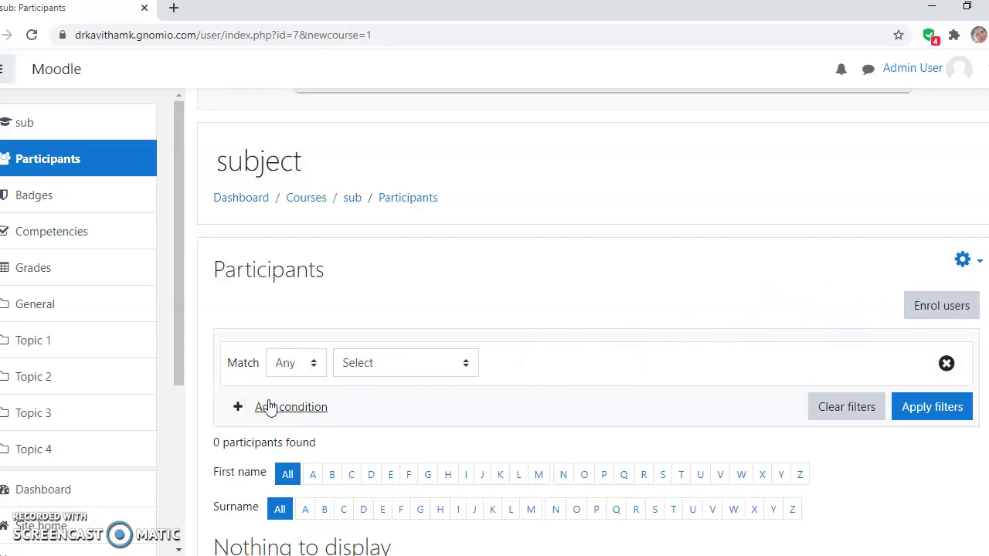
Return to site administration and open the form for adding a new user account
{"action": "scroll", "coordinate": [182, 396], "scroll_direction": "down", "scroll_amount": 3}
{"action": "left_click", "coordinate": [179, 402]}
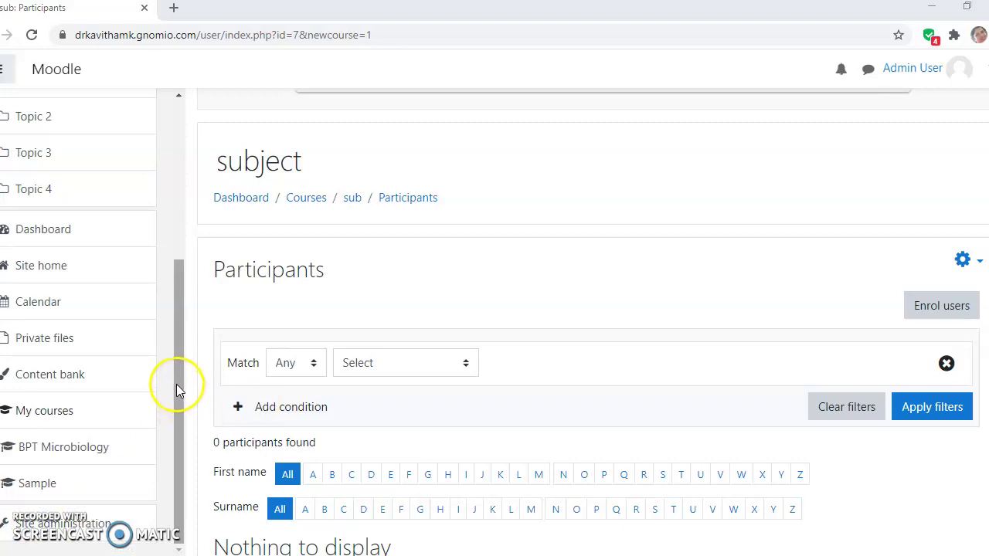
{"action": "left_click", "coordinate": [176, 385]}
{"action": "left_click", "coordinate": [95, 525]}
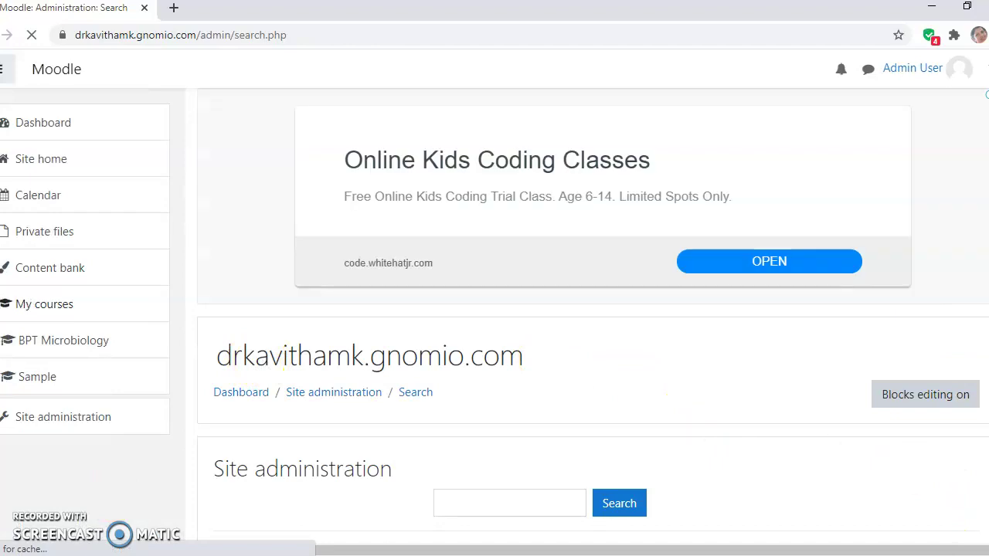
{"action": "scroll", "coordinate": [676, 307], "scroll_direction": "down", "scroll_amount": 5}
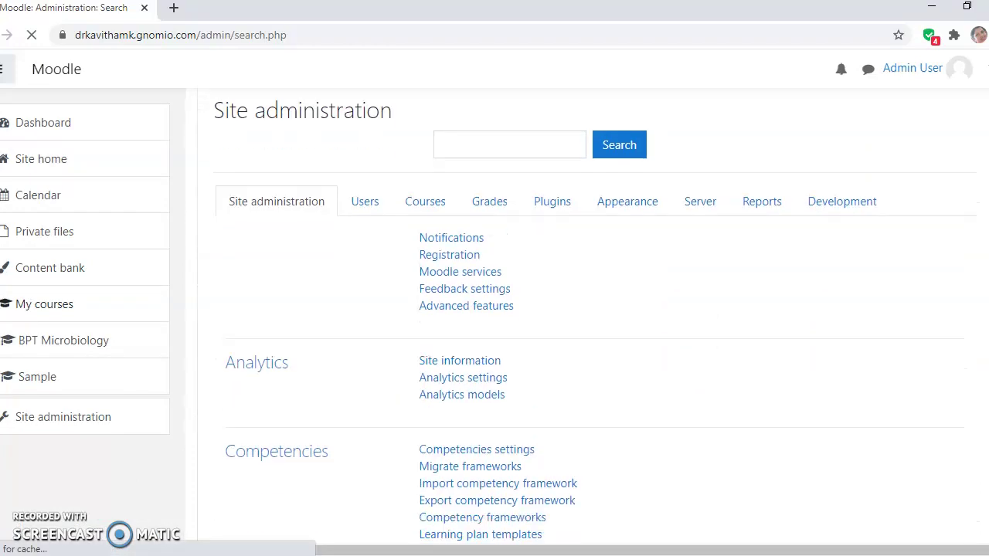
{"action": "left_click", "coordinate": [364, 203]}
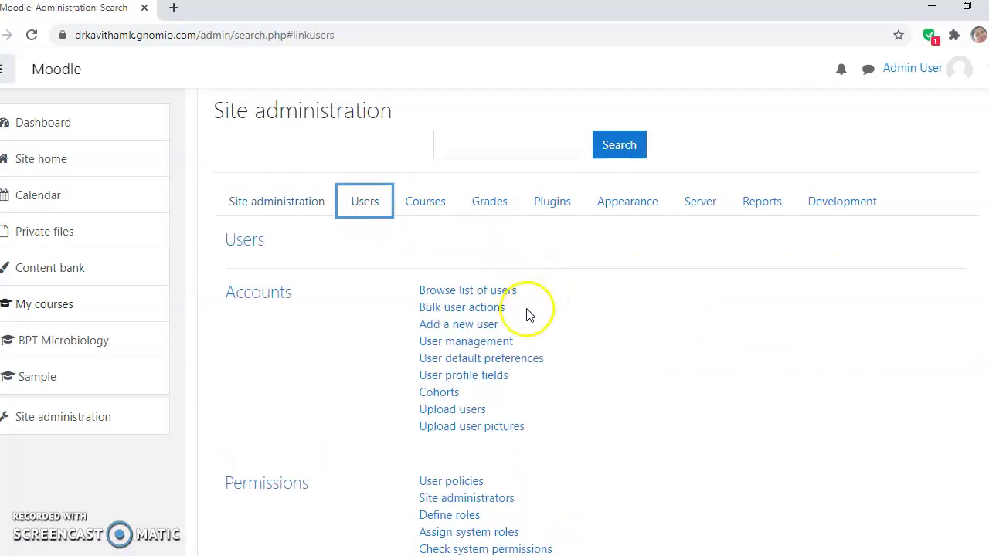
{"action": "left_click", "coordinate": [489, 326]}
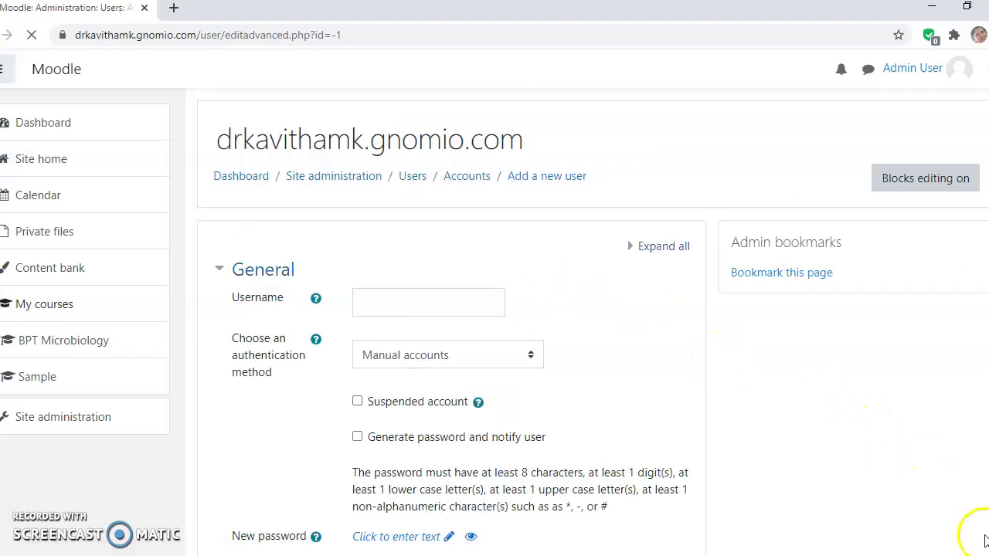
Set the new account's username to user1 and fill in the user's first name, surname and email address
{"action": "scroll", "coordinate": [593, 316], "scroll_direction": "down", "scroll_amount": 2}
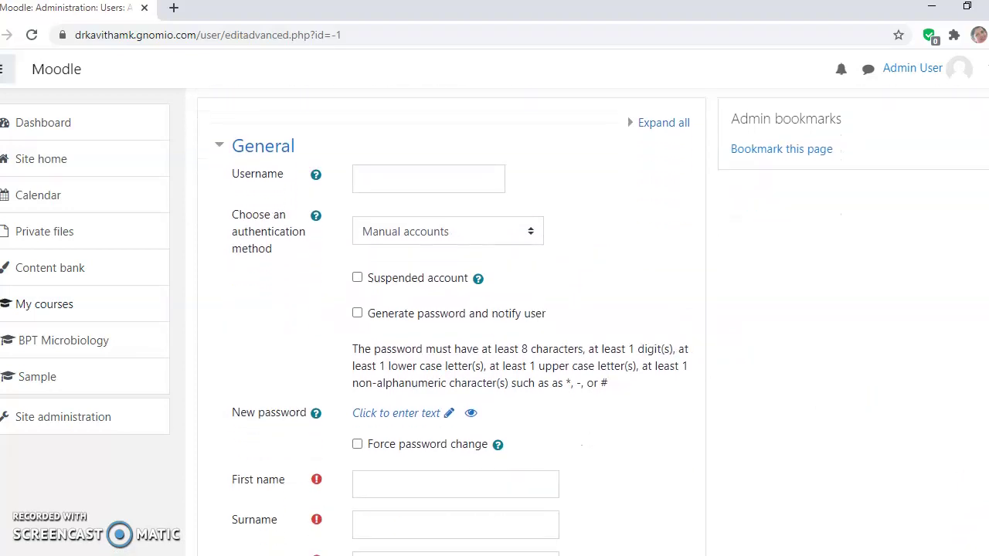
{"action": "left_click", "coordinate": [401, 181]}
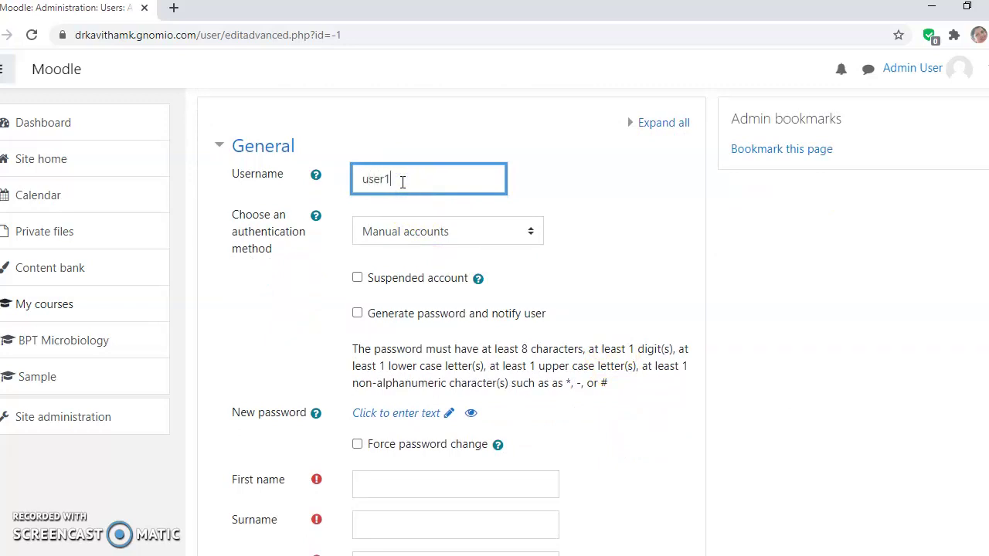
{"action": "scroll", "coordinate": [411, 232], "scroll_direction": "down", "scroll_amount": 2}
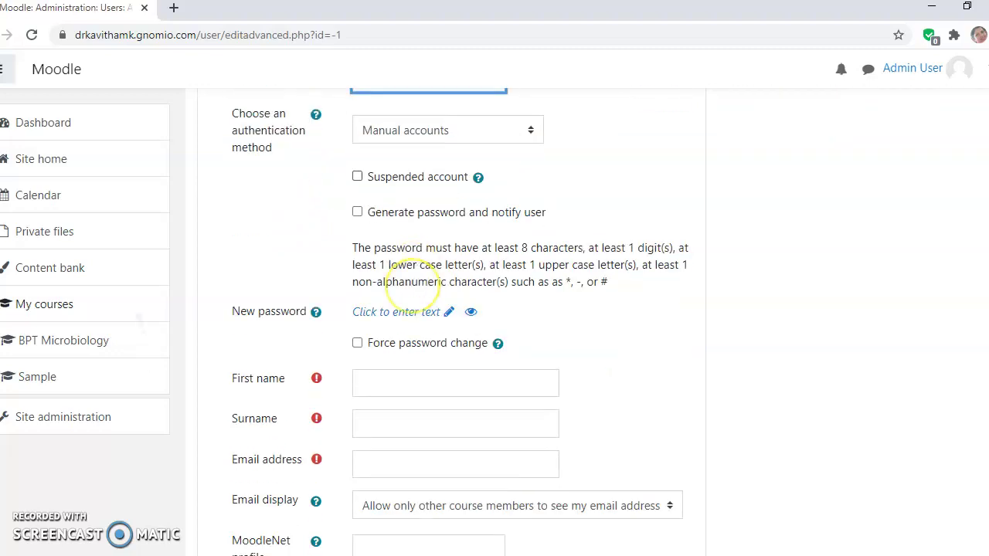
{"action": "scroll", "coordinate": [413, 282], "scroll_direction": "down", "scroll_amount": 2}
{"action": "scroll", "coordinate": [356, 325], "scroll_direction": "down", "scroll_amount": 1}
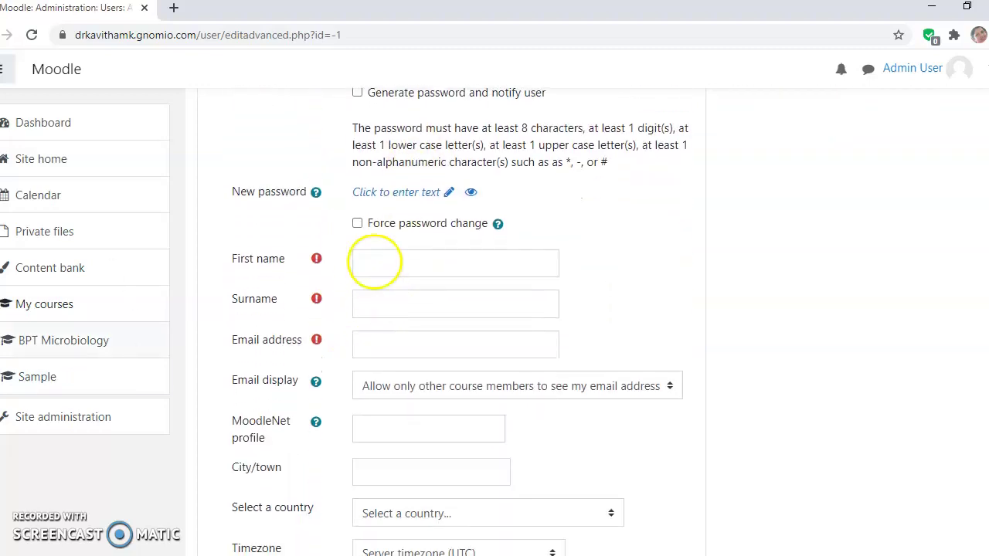
{"action": "left_click", "coordinate": [398, 265]}
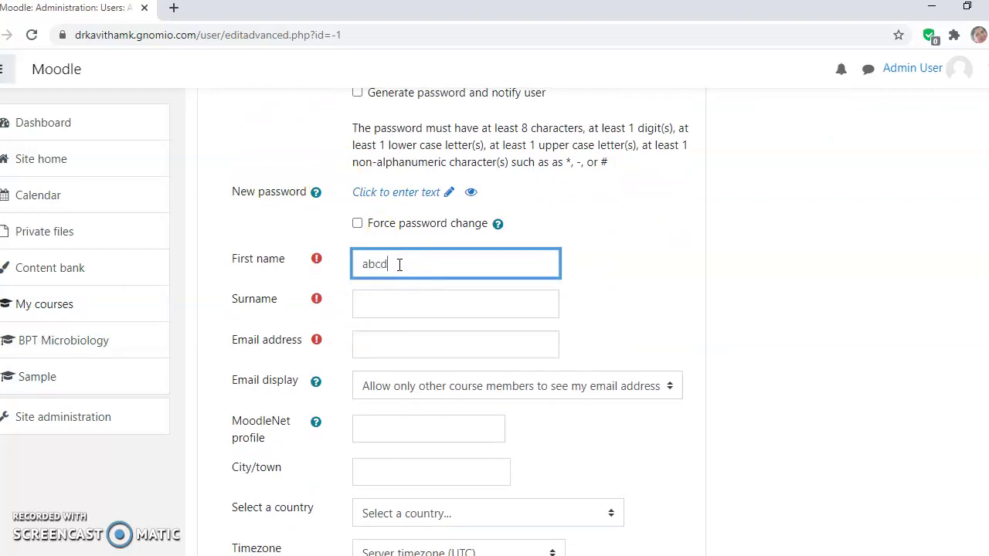
{"action": "left_click", "coordinate": [394, 304]}
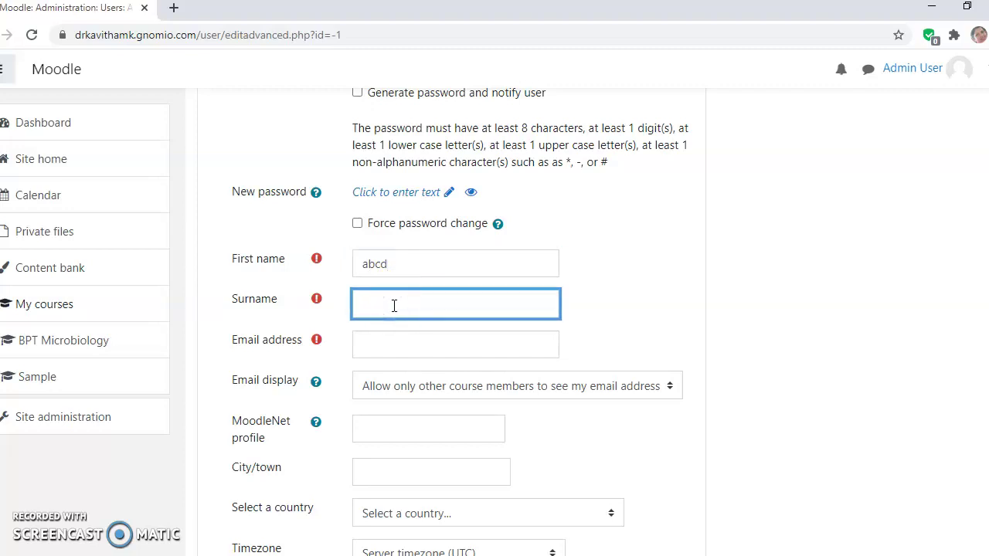
{"action": "type", "text": "ab"}
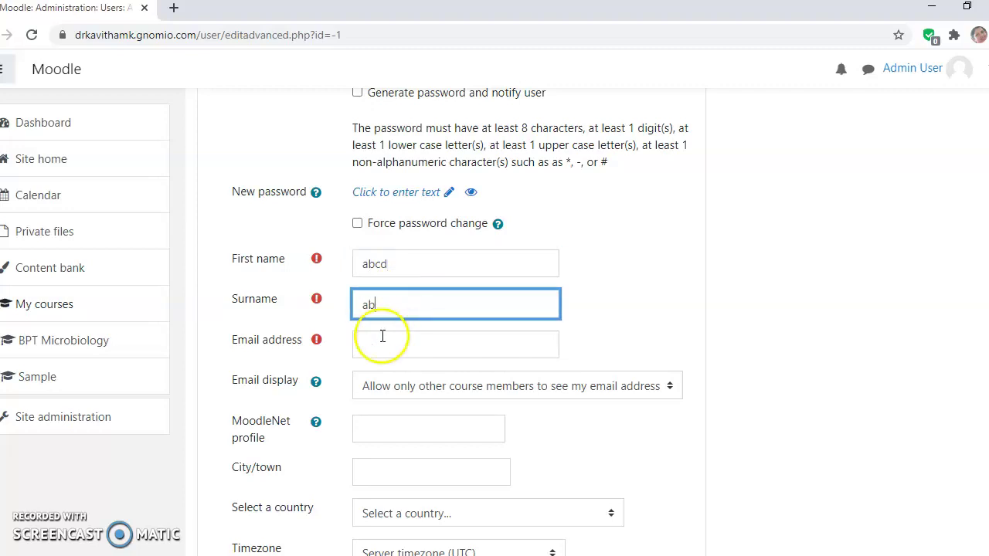
{"action": "left_click", "coordinate": [377, 346]}
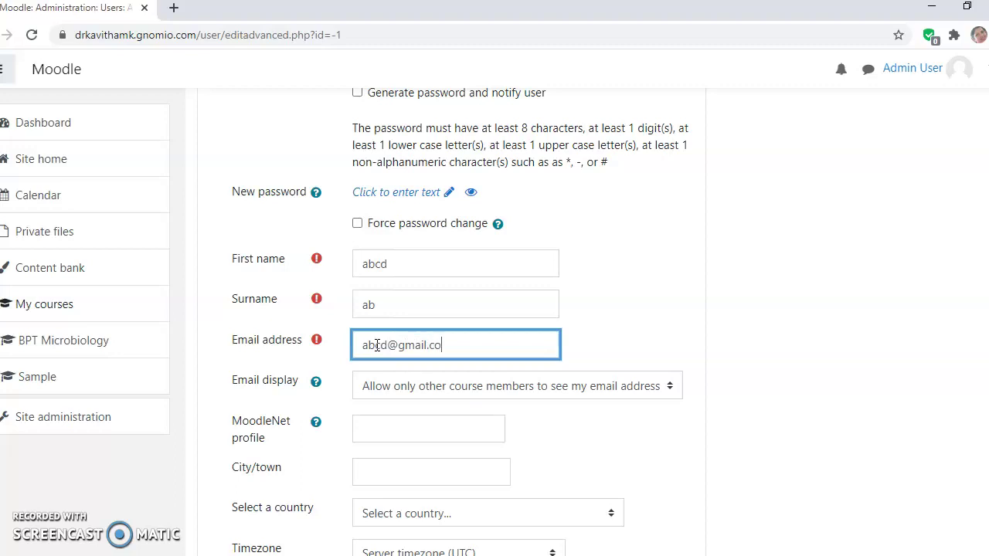
Submit the new user form to create the account, leaving the remaining profile fields at their defaults
{"action": "scroll", "coordinate": [377, 346], "scroll_direction": "down", "scroll_amount": 6}
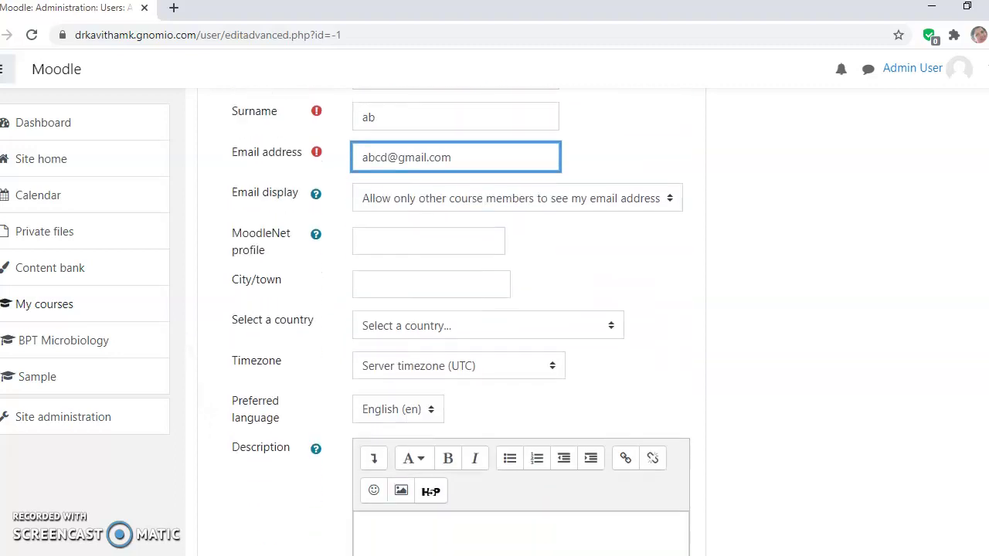
{"action": "scroll", "coordinate": [445, 325], "scroll_direction": "down", "scroll_amount": 5}
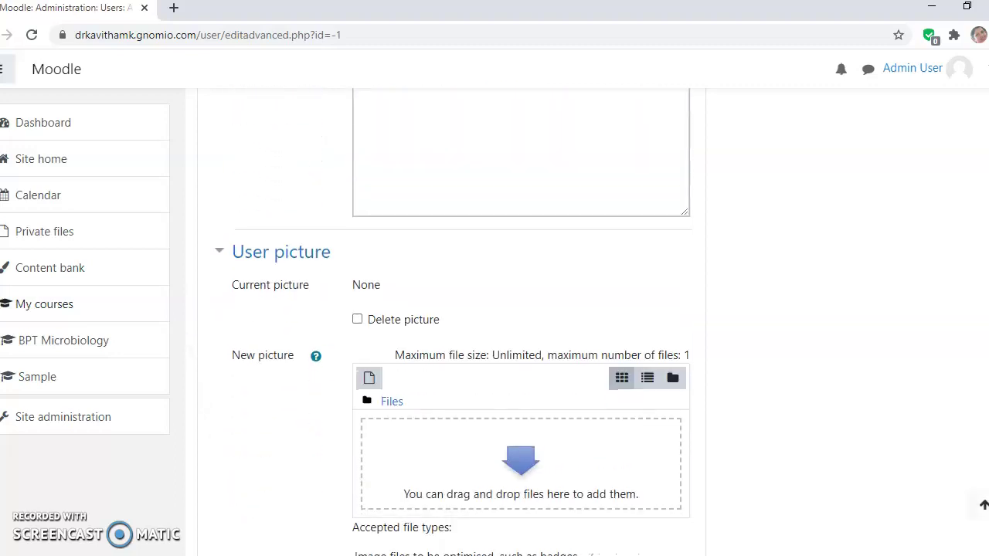
{"action": "scroll", "coordinate": [445, 325], "scroll_direction": "down", "scroll_amount": 3}
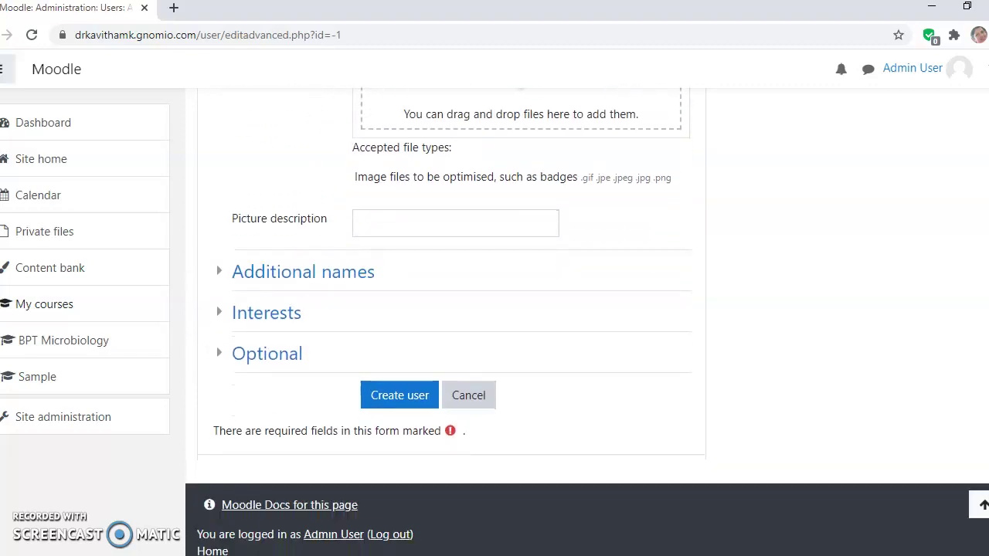
{"action": "left_click", "coordinate": [402, 398]}
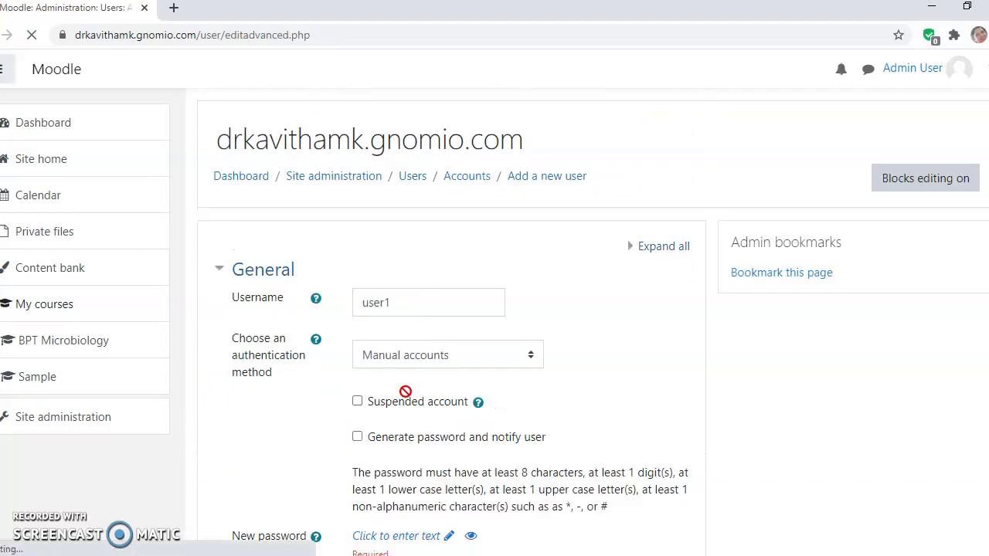
Enable generating a password and notifying the user for the new account, and submit the form to create the user
{"action": "scroll", "coordinate": [405, 392], "scroll_direction": "down", "scroll_amount": 4}
{"action": "scroll", "coordinate": [364, 250], "scroll_direction": "down", "scroll_amount": 1}
{"action": "scroll", "coordinate": [383, 193], "scroll_direction": "up", "scroll_amount": 1}
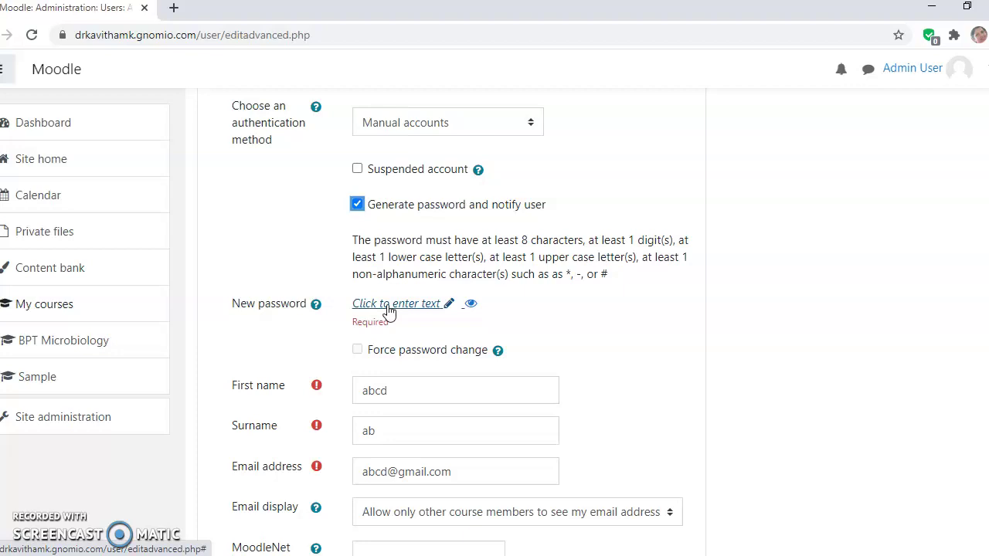
{"action": "scroll", "coordinate": [495, 324], "scroll_direction": "down", "scroll_amount": 12}
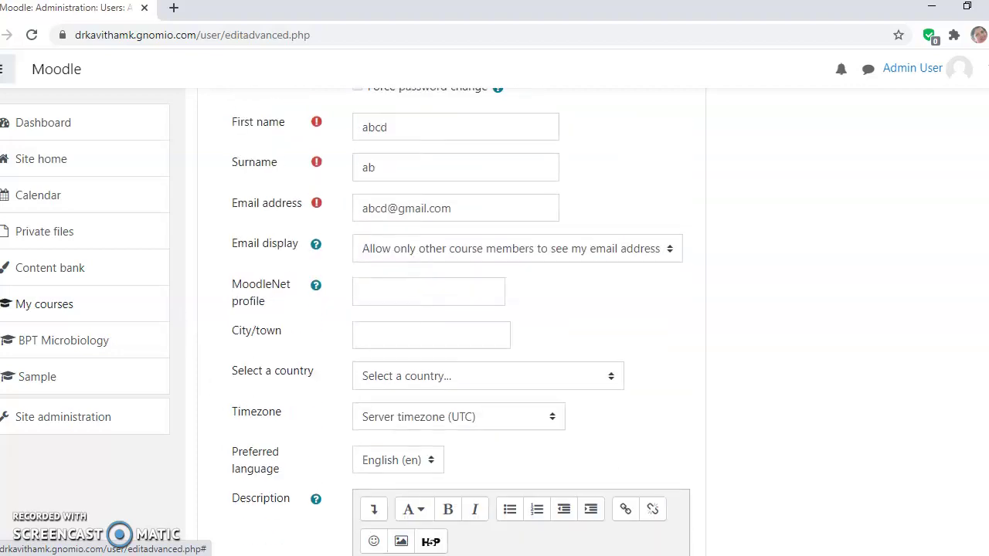
{"action": "scroll", "coordinate": [247, 309], "scroll_direction": "down", "scroll_amount": 4}
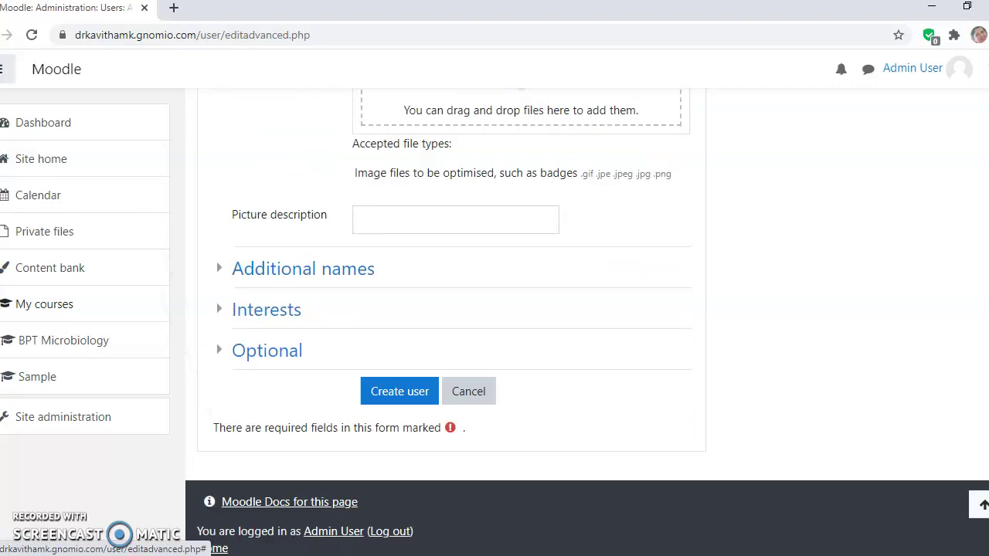
{"action": "left_click", "coordinate": [409, 370]}
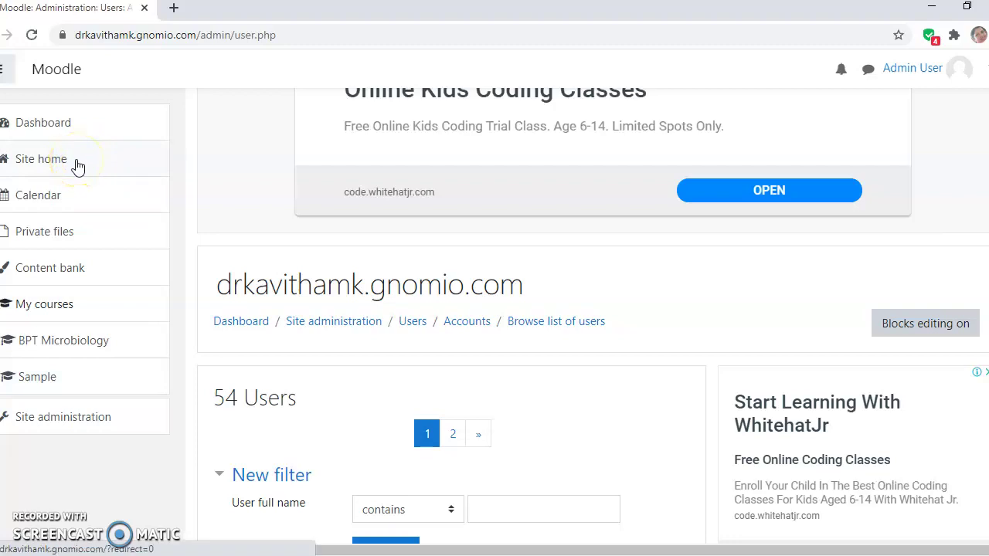
Open the course "subject" from the site home page and turn editing on
{"action": "left_click", "coordinate": [78, 167]}
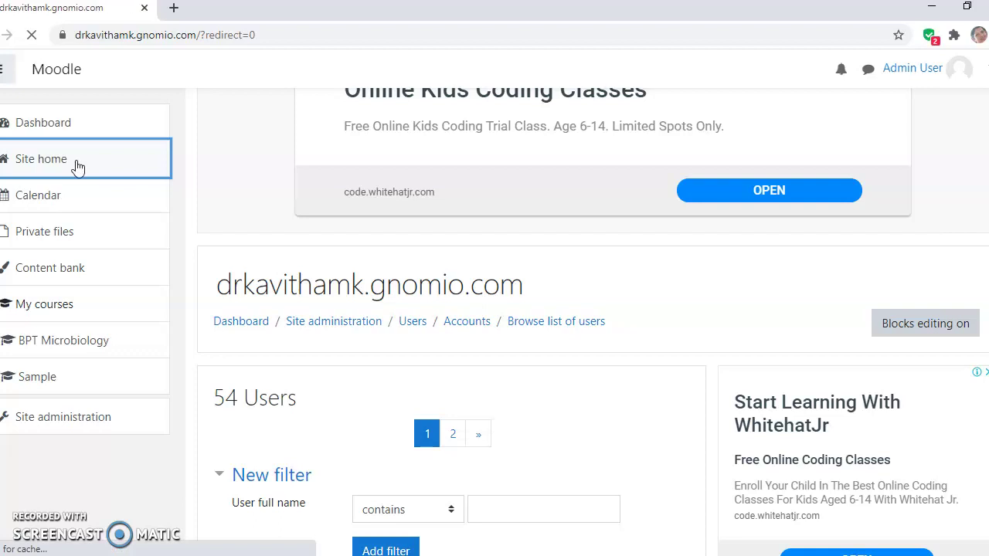
{"action": "scroll", "coordinate": [544, 285], "scroll_direction": "down", "scroll_amount": 5}
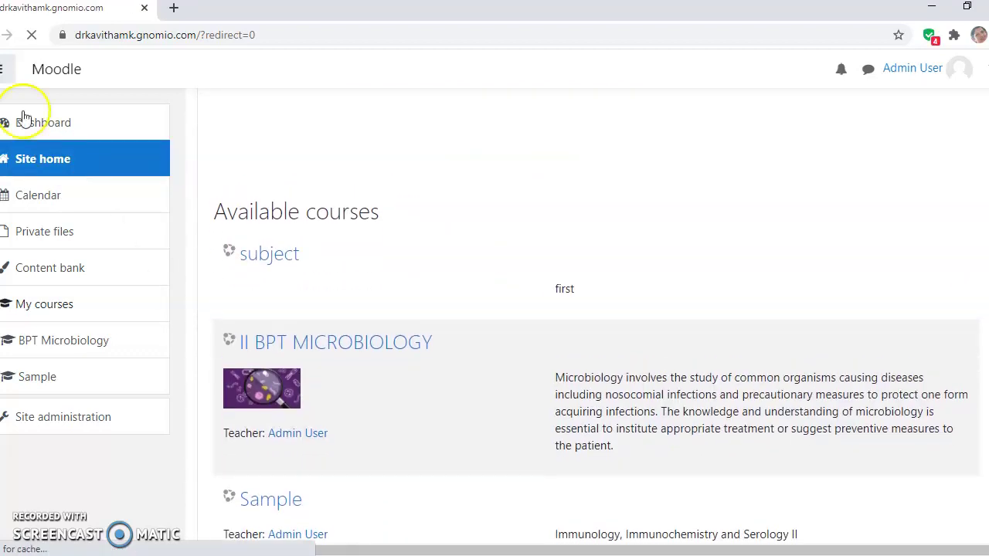
{"action": "left_click", "coordinate": [279, 261]}
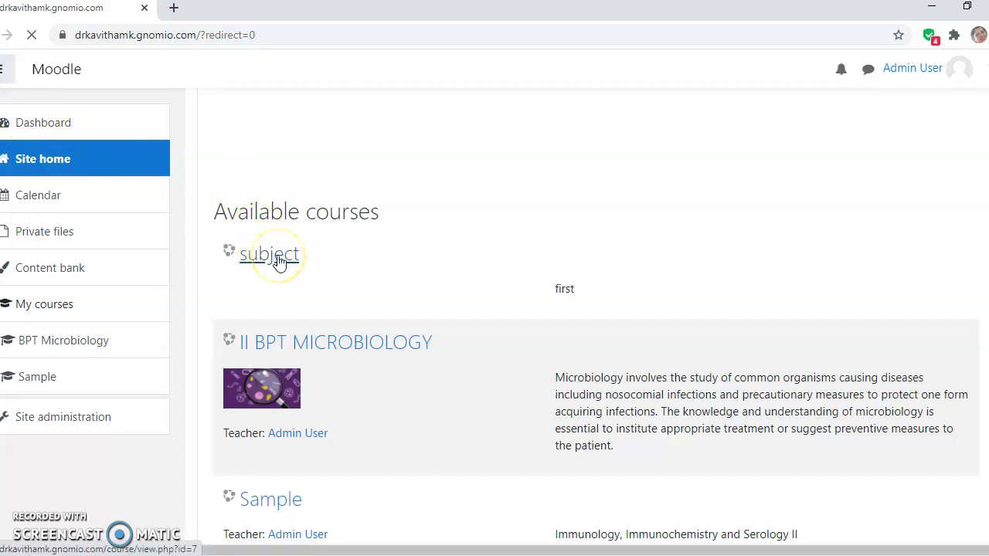
{"action": "left_click", "coordinate": [280, 262]}
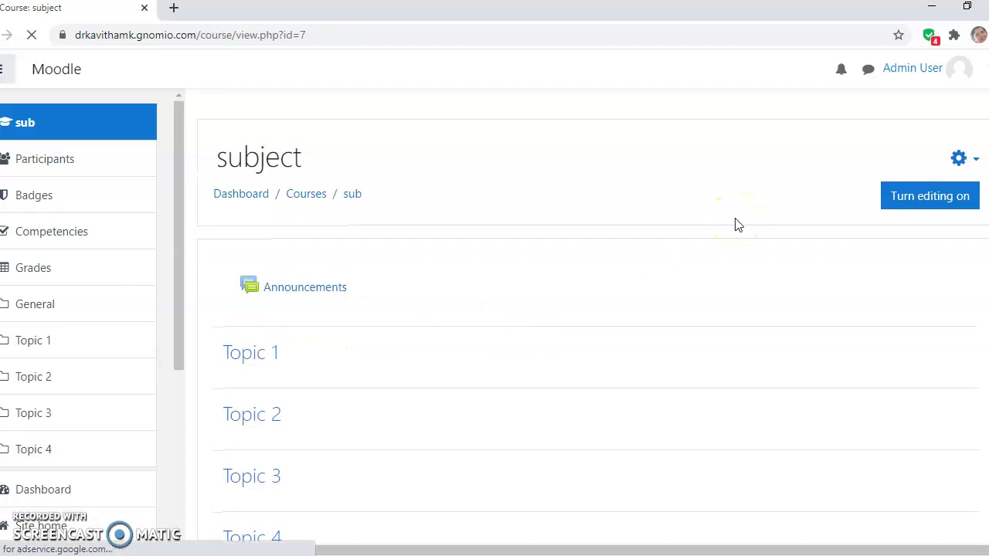
{"action": "scroll", "coordinate": [740, 210], "scroll_direction": "down", "scroll_amount": 4}
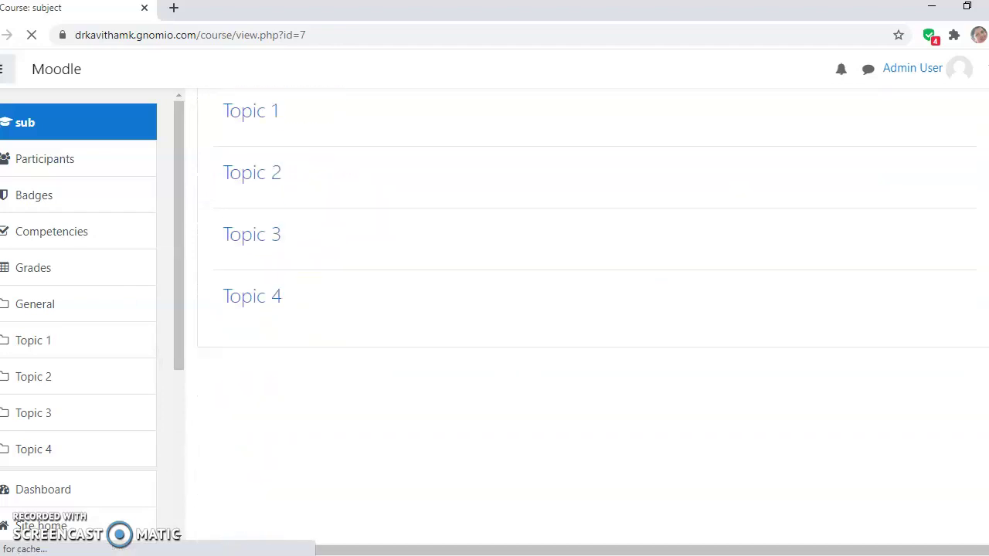
{"action": "scroll", "coordinate": [593, 298], "scroll_direction": "up", "scroll_amount": 3}
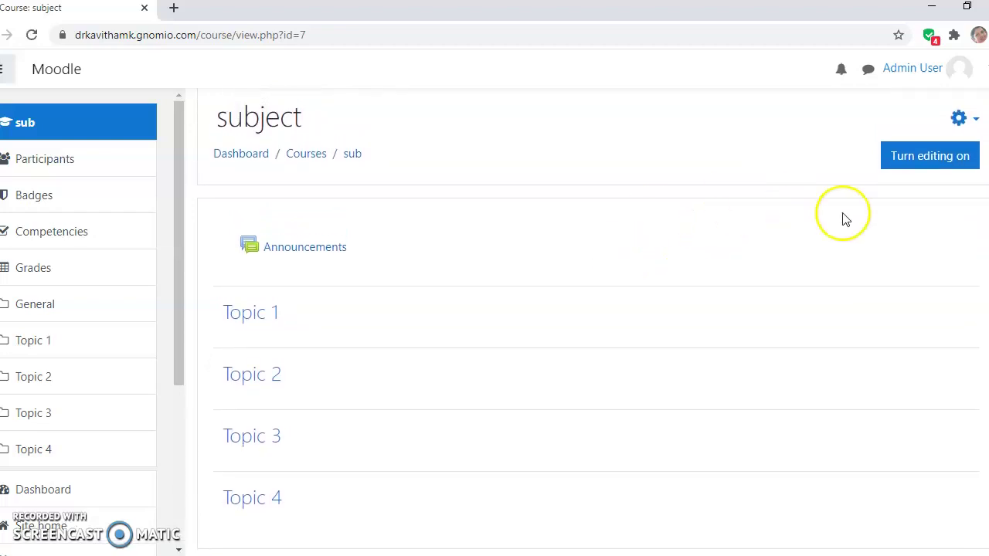
{"action": "left_click", "coordinate": [951, 155]}
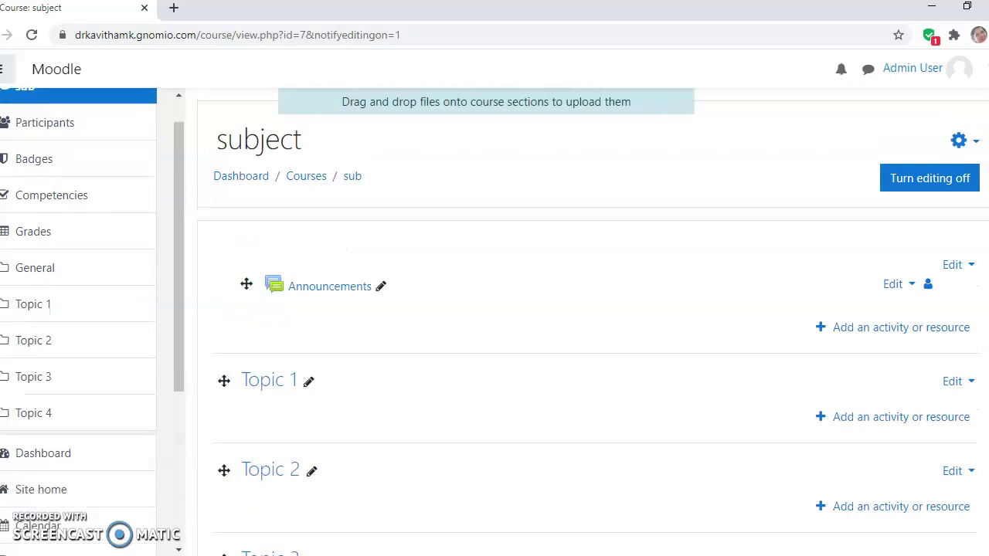
Open Topic 1 of the course for editing and give it the custom section name "unit"
{"action": "scroll", "coordinate": [802, 209], "scroll_direction": "down", "scroll_amount": 2}
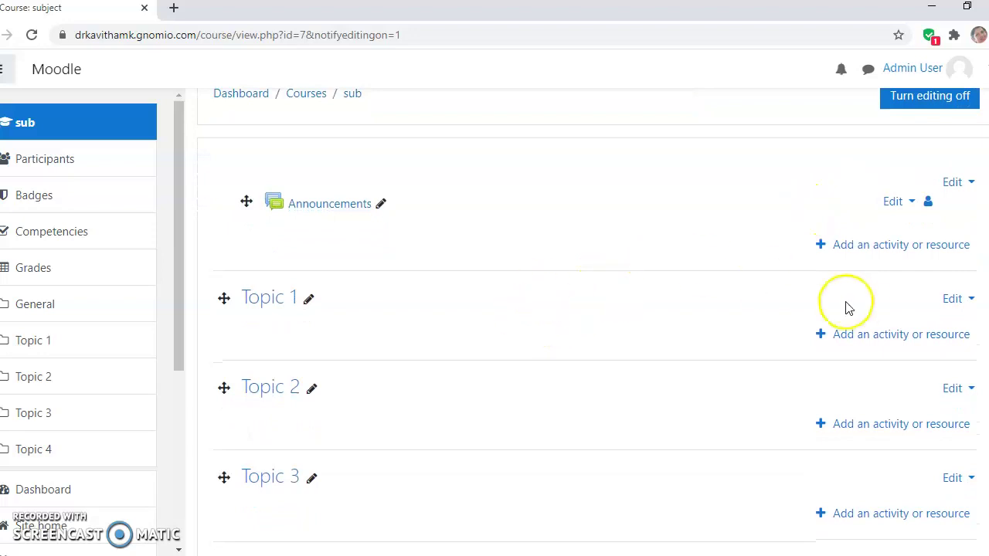
{"action": "left_click", "coordinate": [953, 300]}
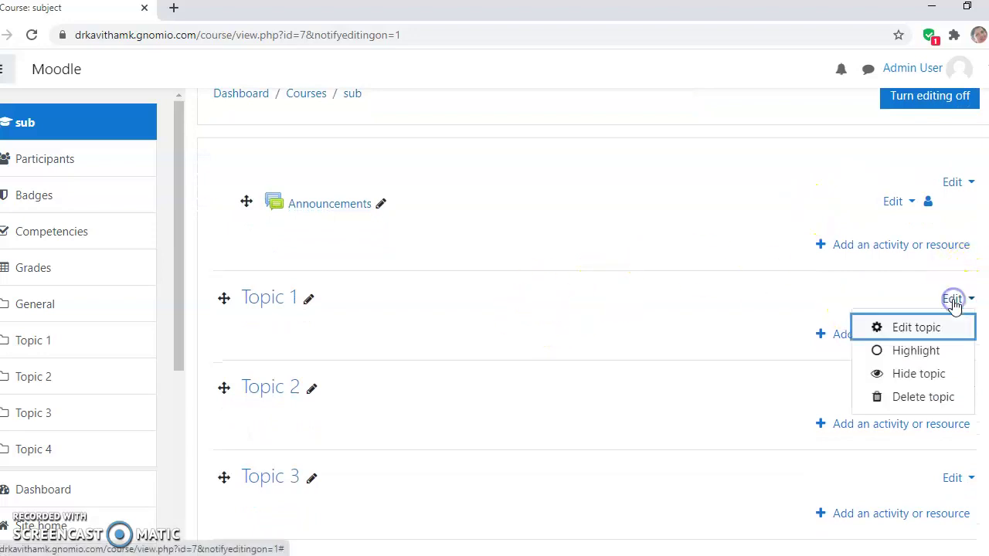
{"action": "left_click", "coordinate": [938, 329]}
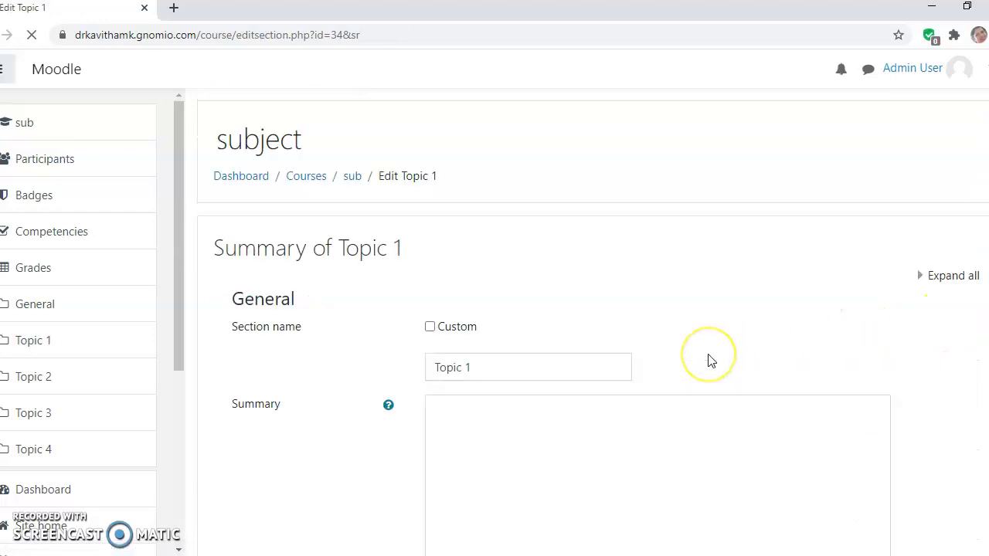
{"action": "key", "text": "Down"}
{"action": "key", "text": "Down"}
{"action": "key", "text": "Down"}
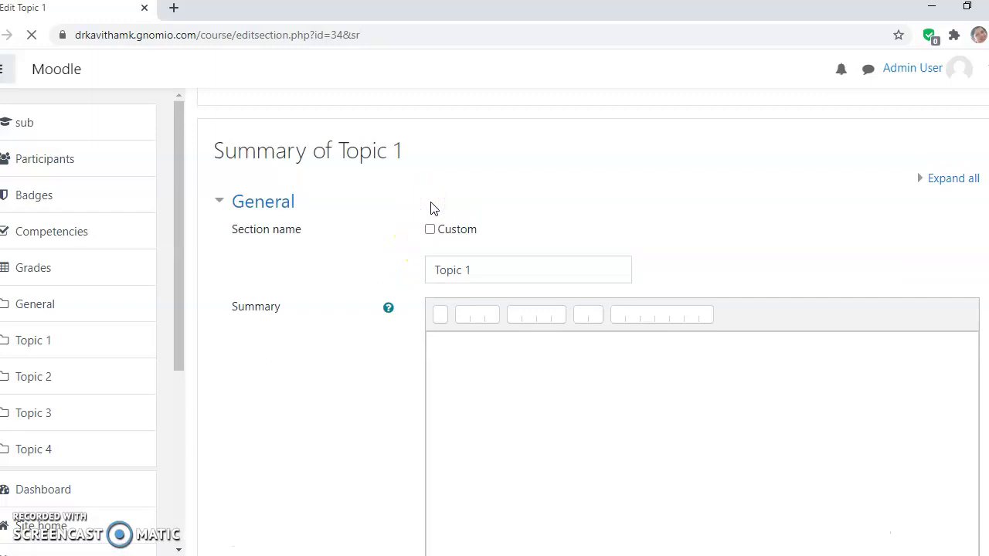
{"action": "left_click", "coordinate": [430, 229]}
{"action": "left_click", "coordinate": [472, 266]}
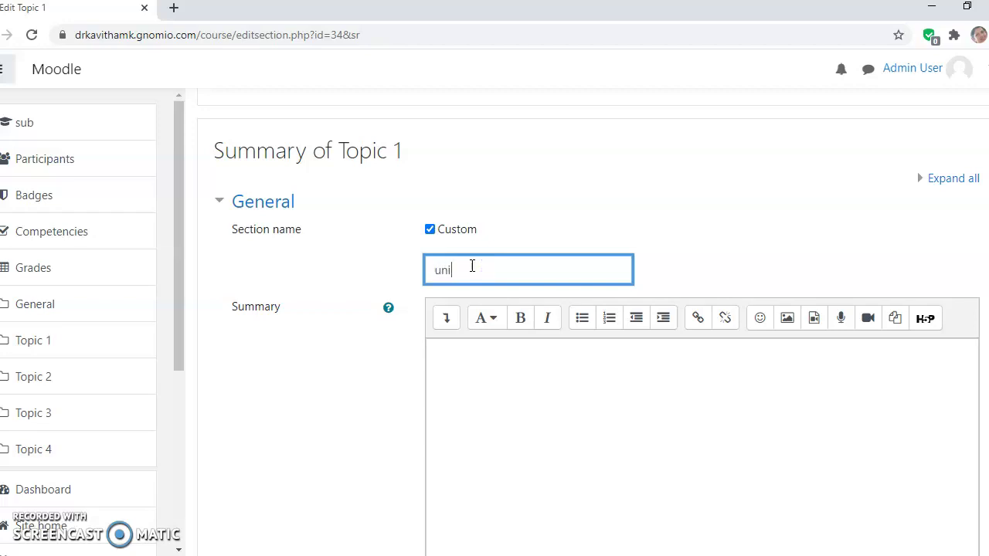
Enter "first unit" as the section summary and save the changes to the topic
{"action": "scroll", "coordinate": [445, 340], "scroll_direction": "down", "scroll_amount": 1}
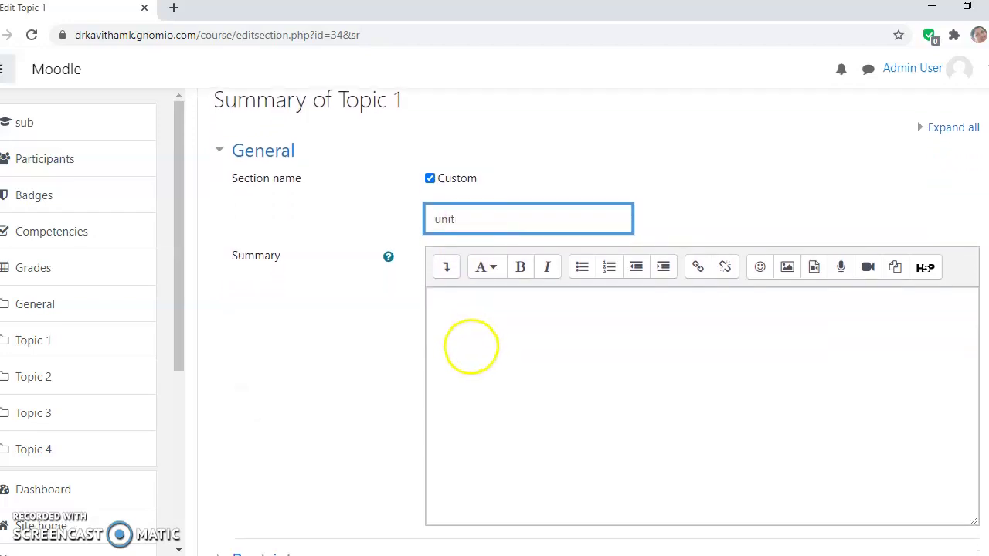
{"action": "left_click", "coordinate": [490, 264]}
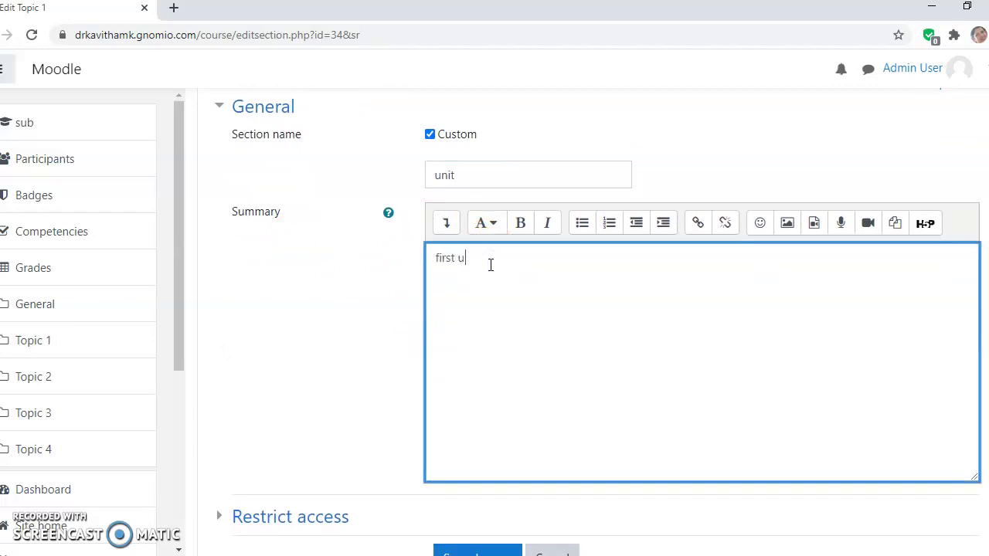
{"action": "scroll", "coordinate": [490, 265], "scroll_direction": "down", "scroll_amount": 1}
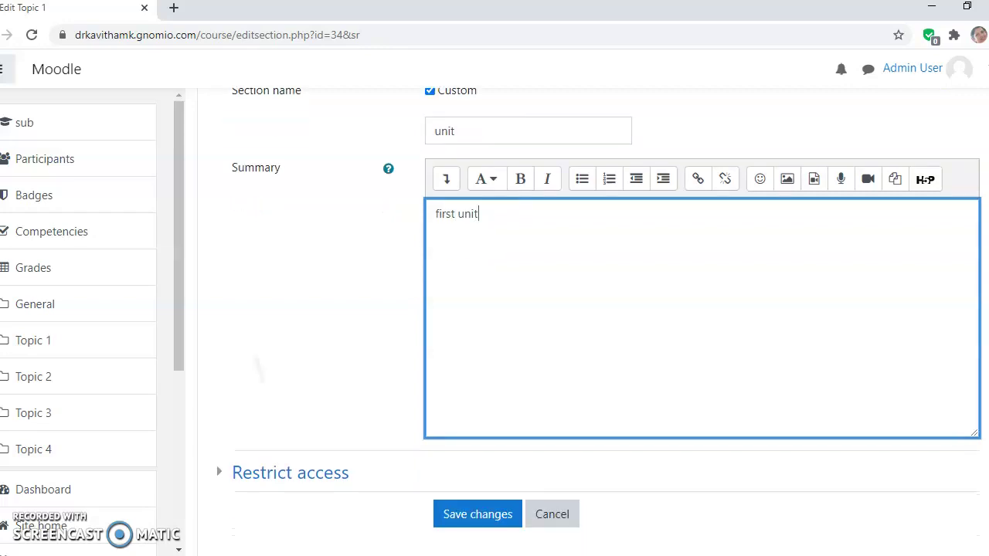
{"action": "left_click", "coordinate": [472, 462]}
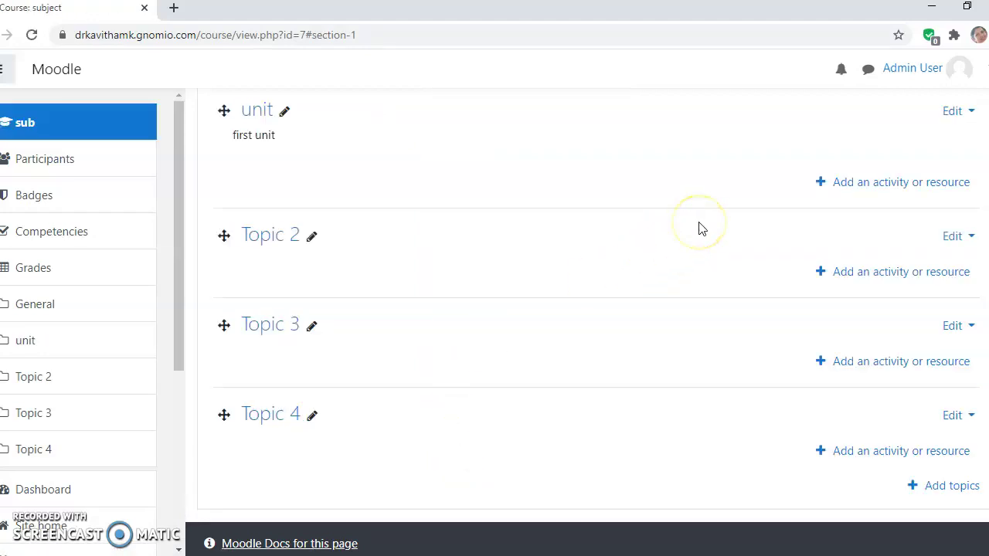
Open the full course administration page for "subject" and go to its enrolled users list
{"action": "scroll", "coordinate": [700, 228], "scroll_direction": "up", "scroll_amount": 2}
{"action": "scroll", "coordinate": [568, 242], "scroll_direction": "up", "scroll_amount": 2}
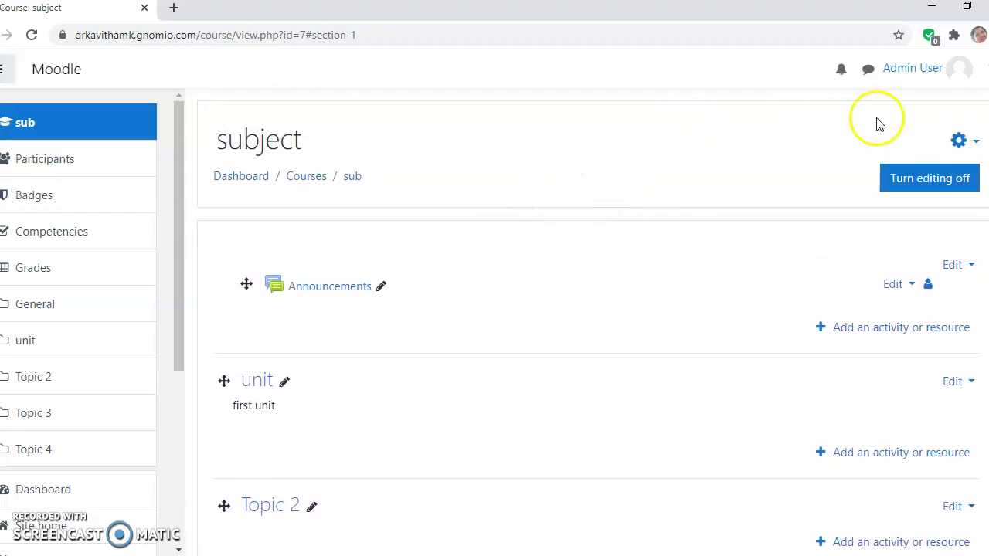
{"action": "left_click", "coordinate": [977, 145]}
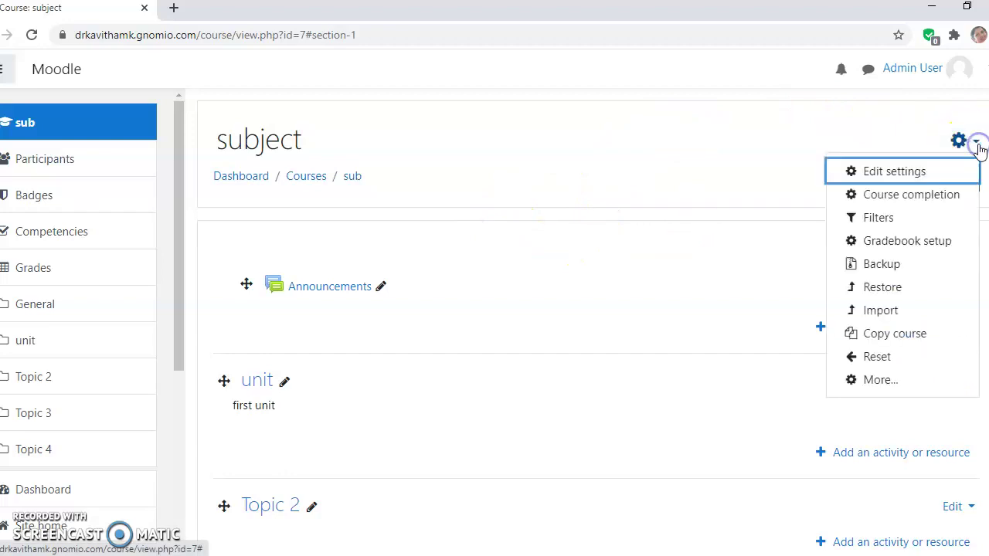
{"action": "left_click", "coordinate": [881, 381]}
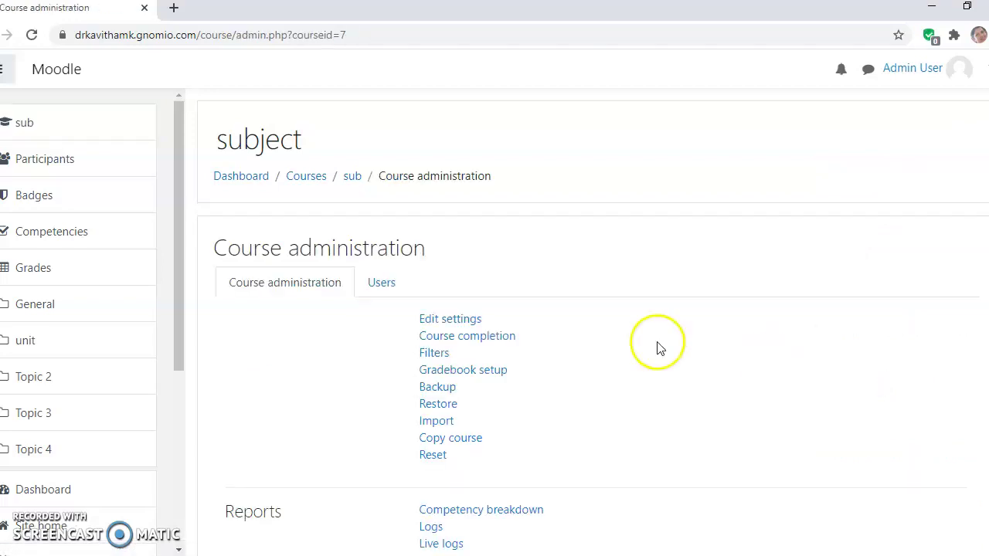
{"action": "left_click", "coordinate": [382, 284]}
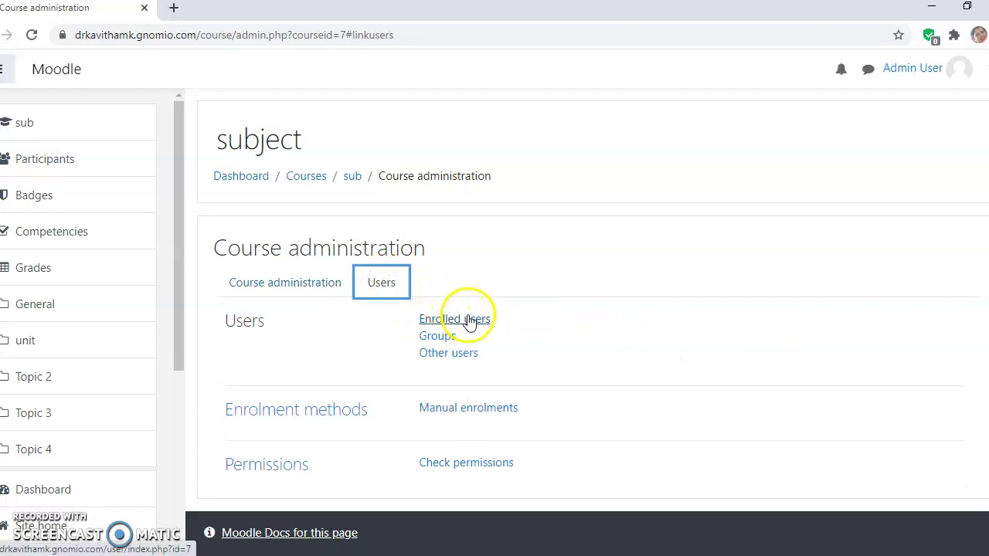
{"action": "left_click", "coordinate": [468, 320]}
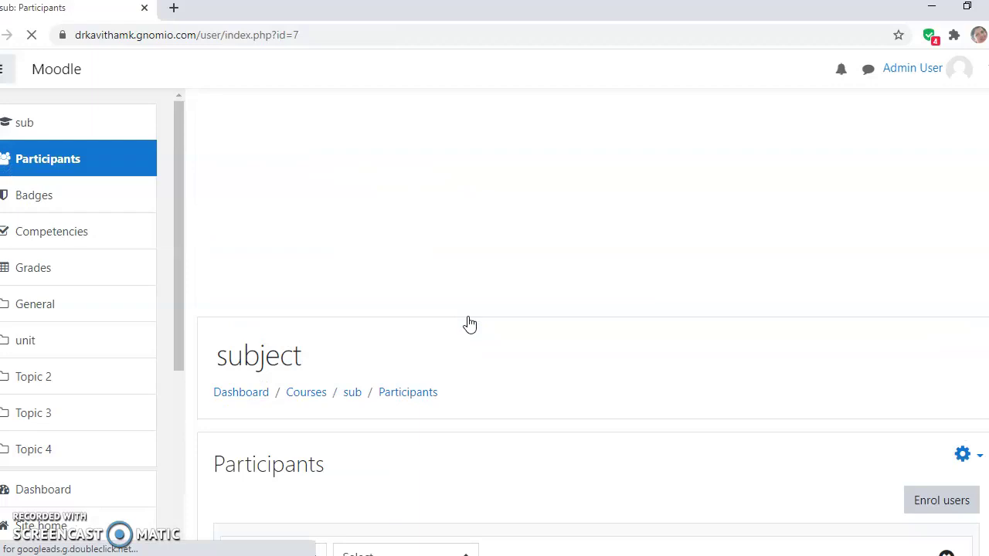
Open the user enrolment dialog, review the user search and the assignable roles, and leave it without selecting a user
{"action": "scroll", "coordinate": [592, 386], "scroll_direction": "down", "scroll_amount": 1}
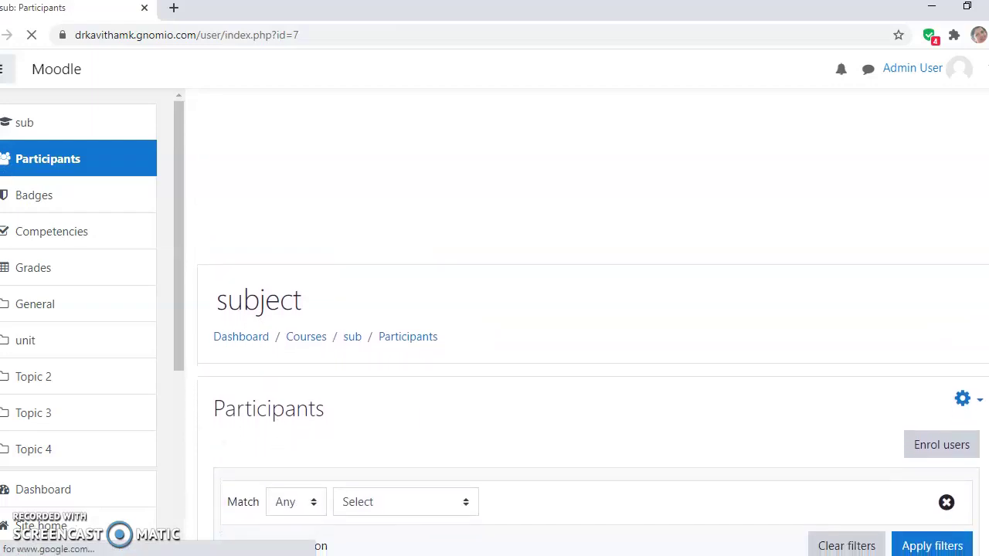
{"action": "scroll", "coordinate": [495, 348], "scroll_direction": "down", "scroll_amount": 1}
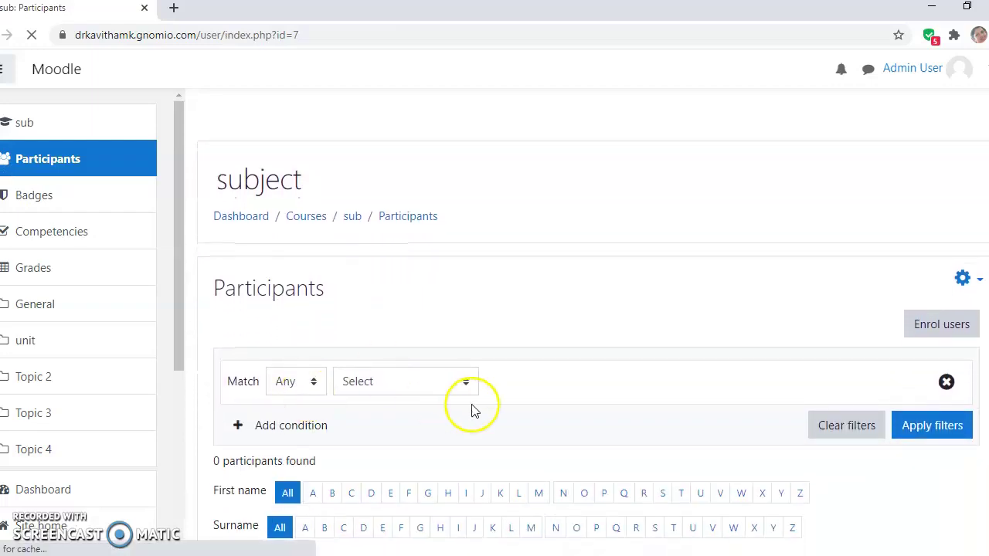
{"action": "left_click", "coordinate": [932, 325]}
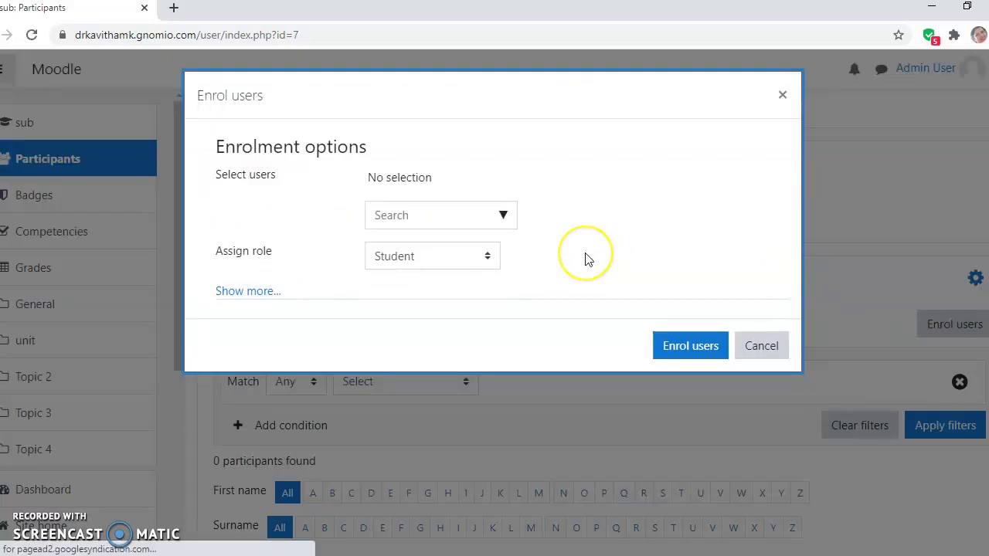
{"action": "left_click", "coordinate": [411, 214]}
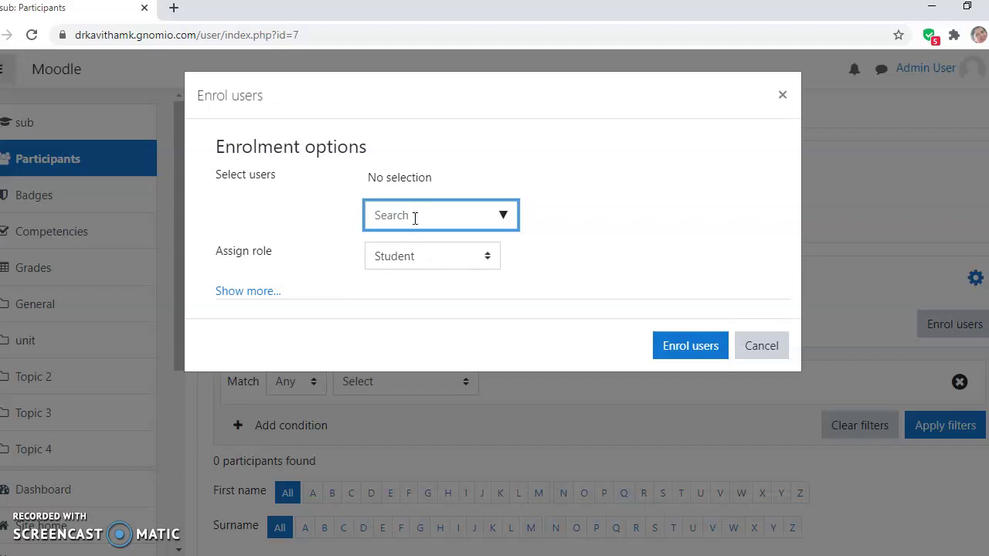
{"action": "left_click", "coordinate": [487, 260]}
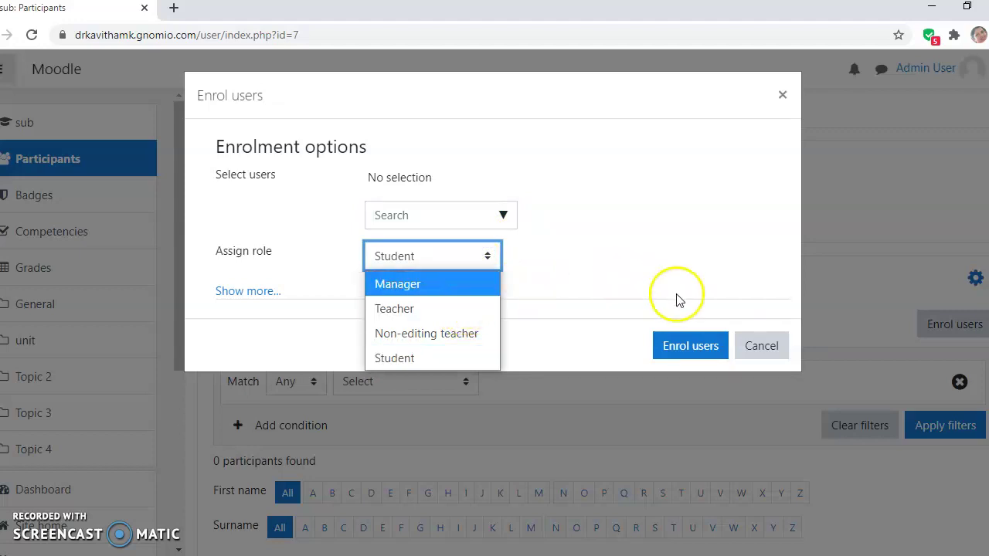
{"action": "left_click", "coordinate": [694, 350]}
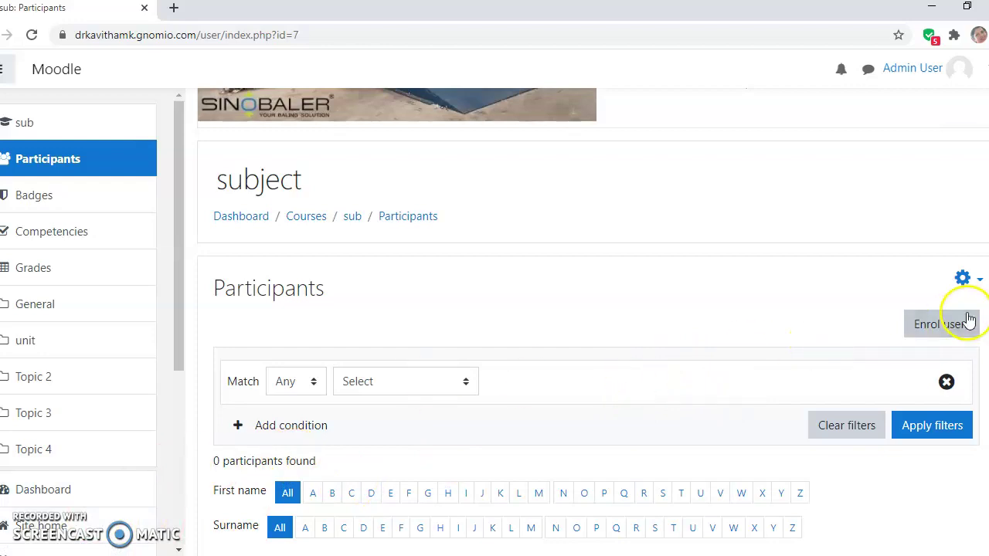
Return to the course page and open the form for adding a File resource to the "unit" section
{"action": "left_click", "coordinate": [351, 216]}
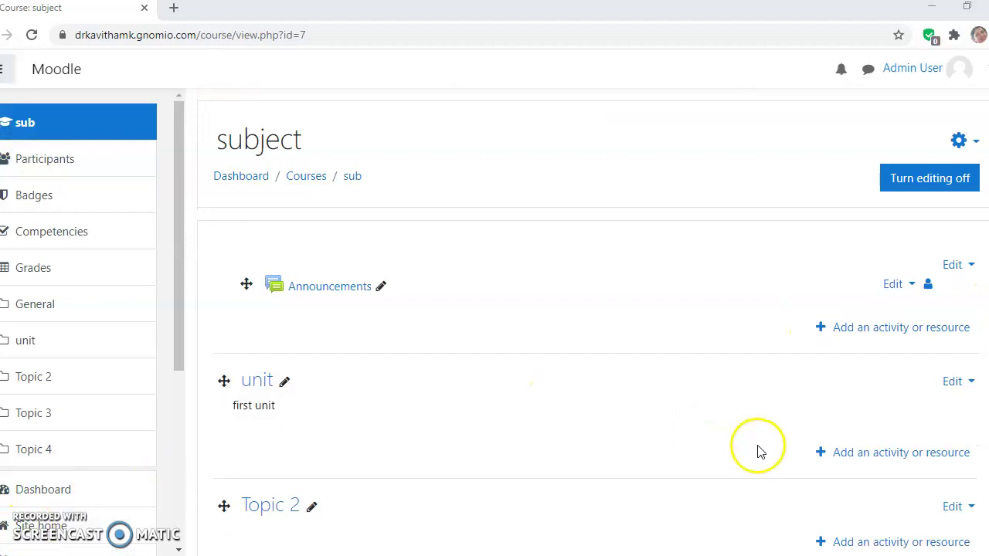
{"action": "left_click", "coordinate": [894, 456]}
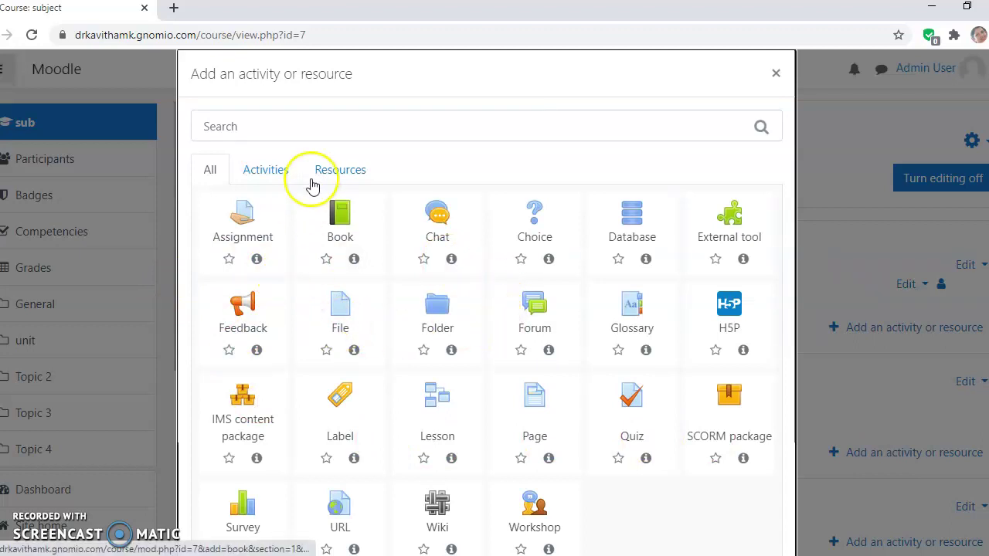
{"action": "left_click", "coordinate": [335, 175]}
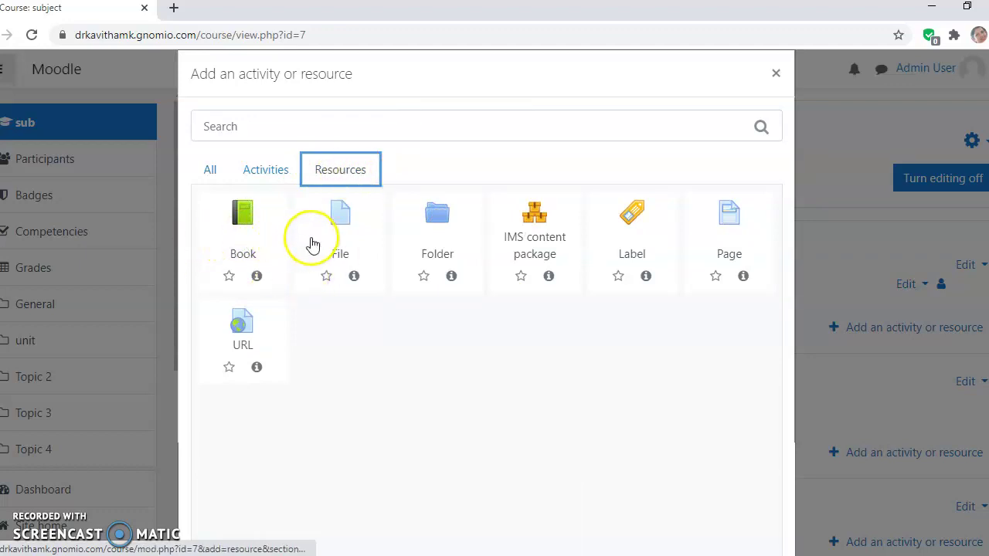
{"action": "left_click", "coordinate": [340, 227]}
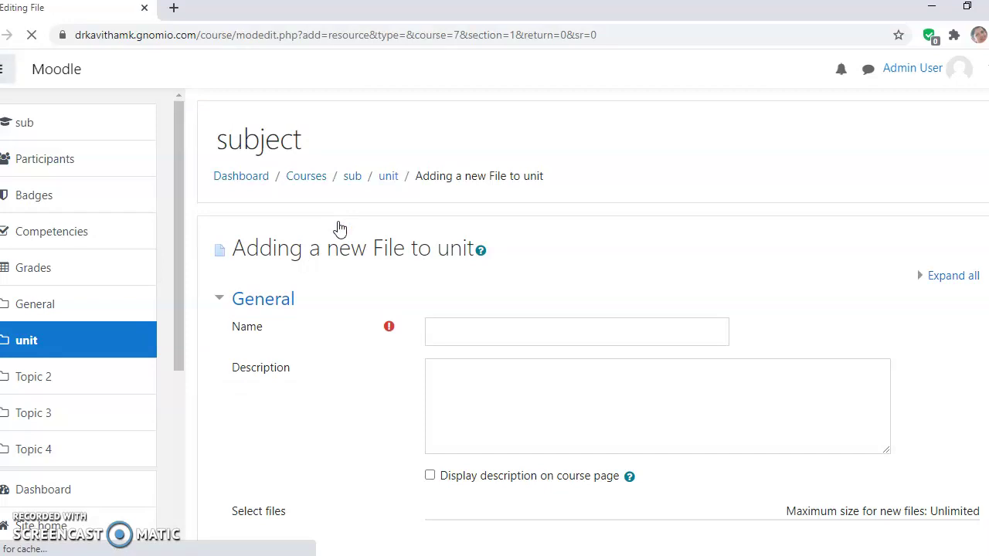
Name the new File resource "video" and enter "first unit" as its description
{"action": "left_click", "coordinate": [478, 334]}
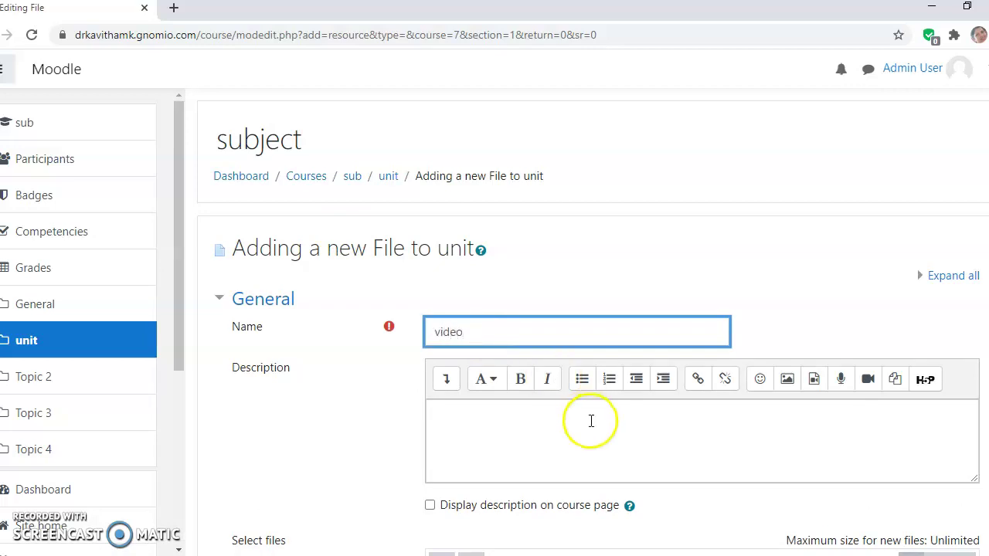
{"action": "scroll", "coordinate": [572, 414], "scroll_direction": "down", "scroll_amount": 2}
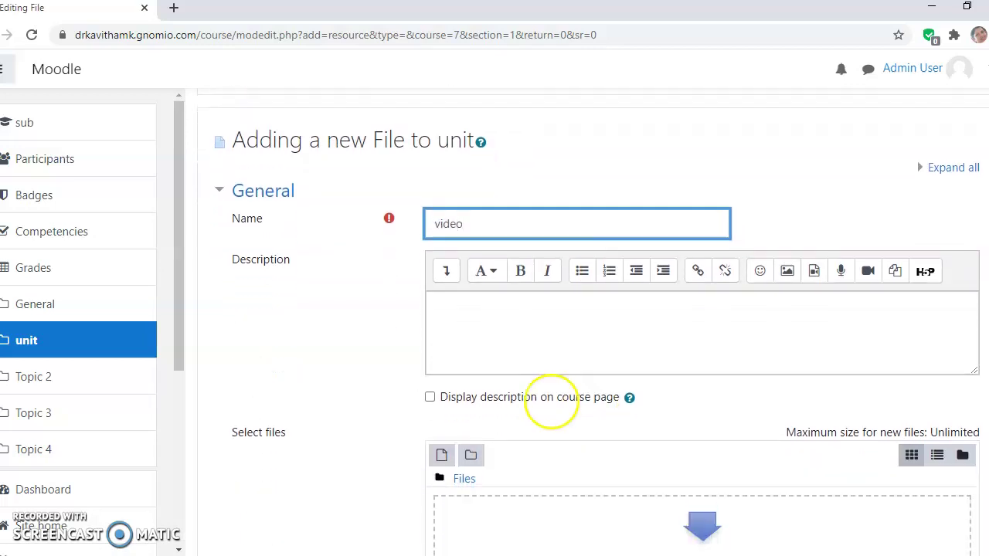
{"action": "left_click", "coordinate": [534, 327]}
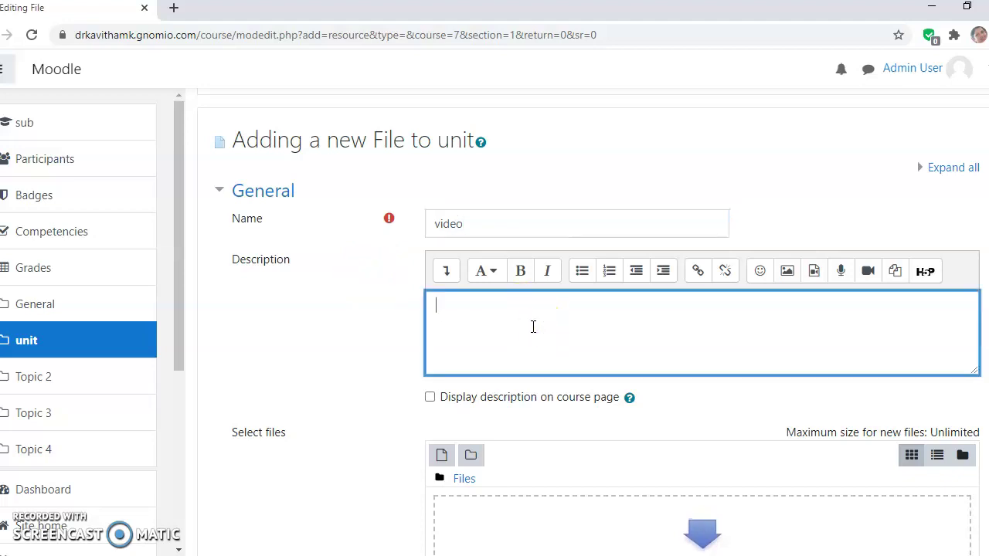
{"action": "type", "text": "first unit"}
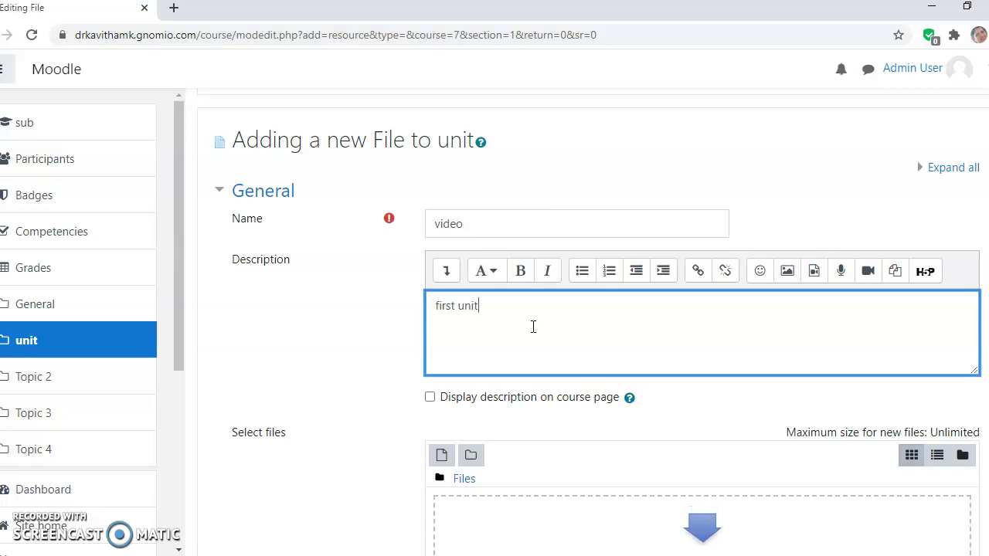
{"action": "scroll", "coordinate": [533, 327], "scroll_direction": "down", "scroll_amount": 2}
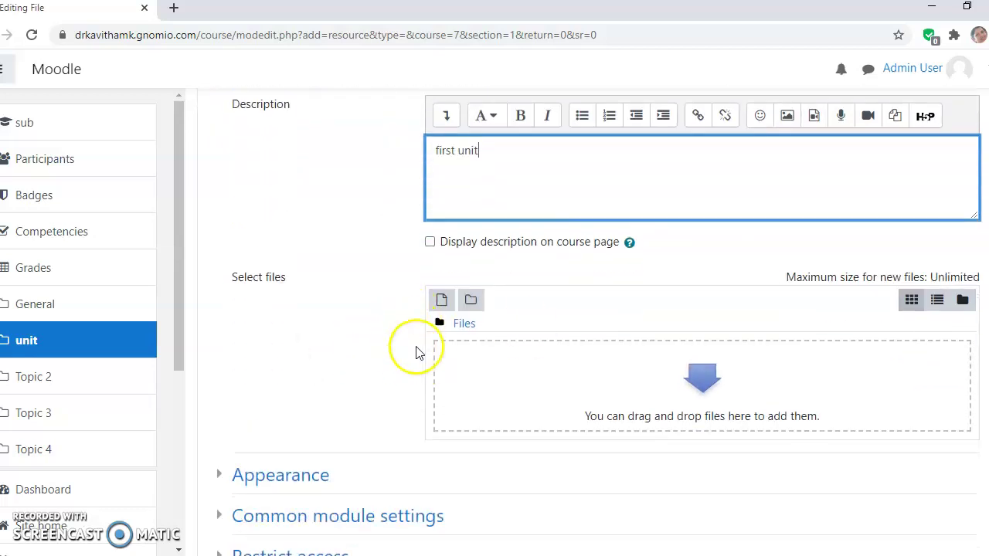
Review the upload options in the file picker, close it without choosing a file, and leave the File form for the course page
{"action": "left_click", "coordinate": [441, 301]}
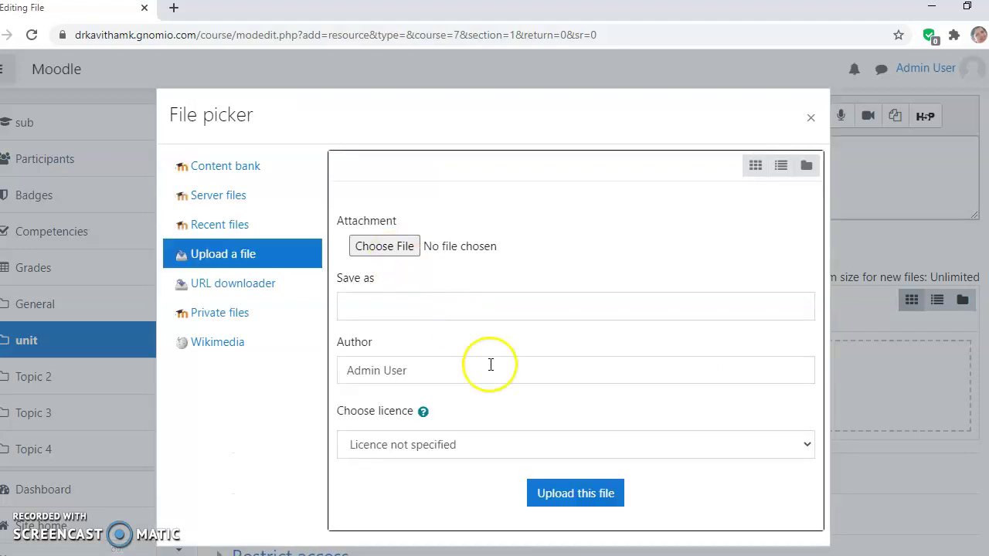
{"action": "left_click", "coordinate": [806, 116]}
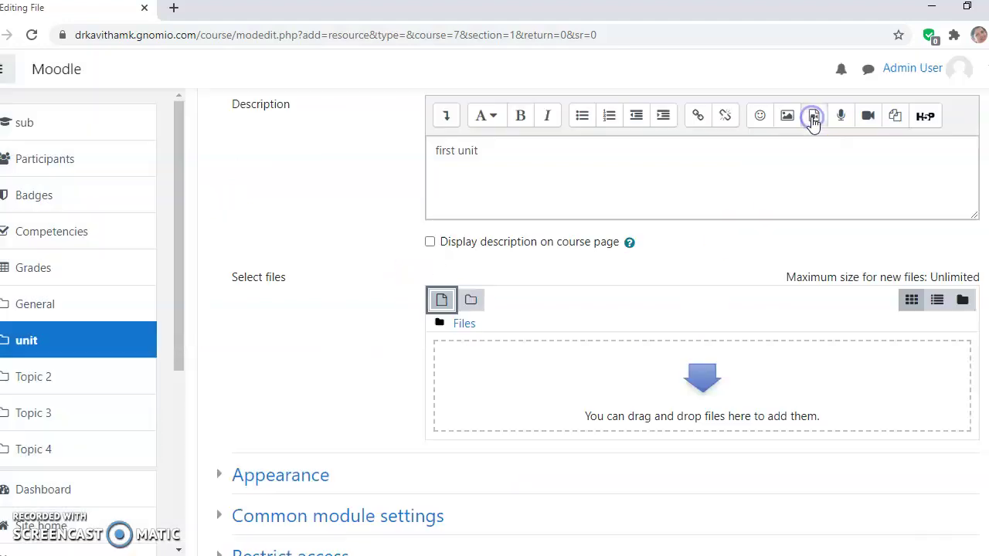
{"action": "scroll", "coordinate": [811, 112], "scroll_direction": "down", "scroll_amount": 2}
{"action": "scroll", "coordinate": [587, 309], "scroll_direction": "down", "scroll_amount": 2}
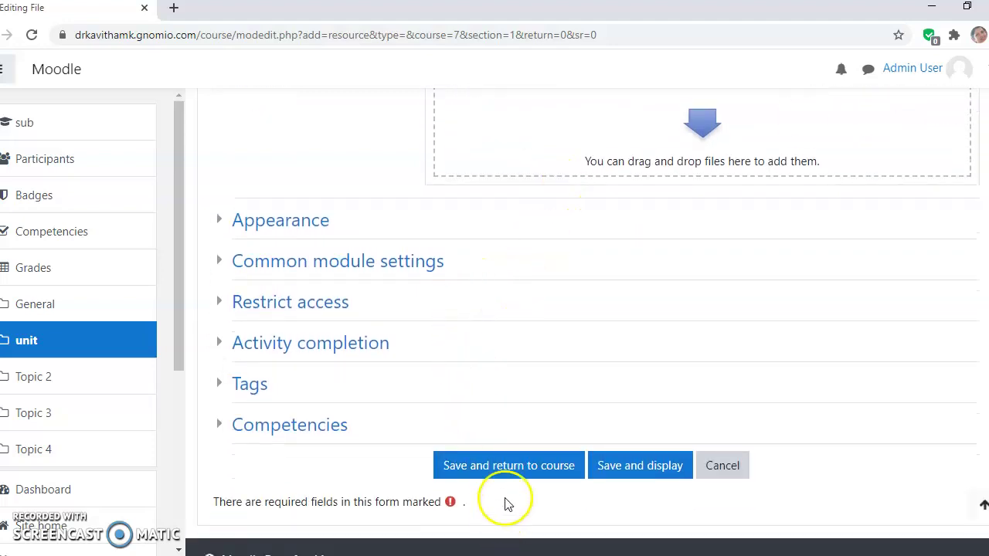
{"action": "left_click", "coordinate": [452, 473]}
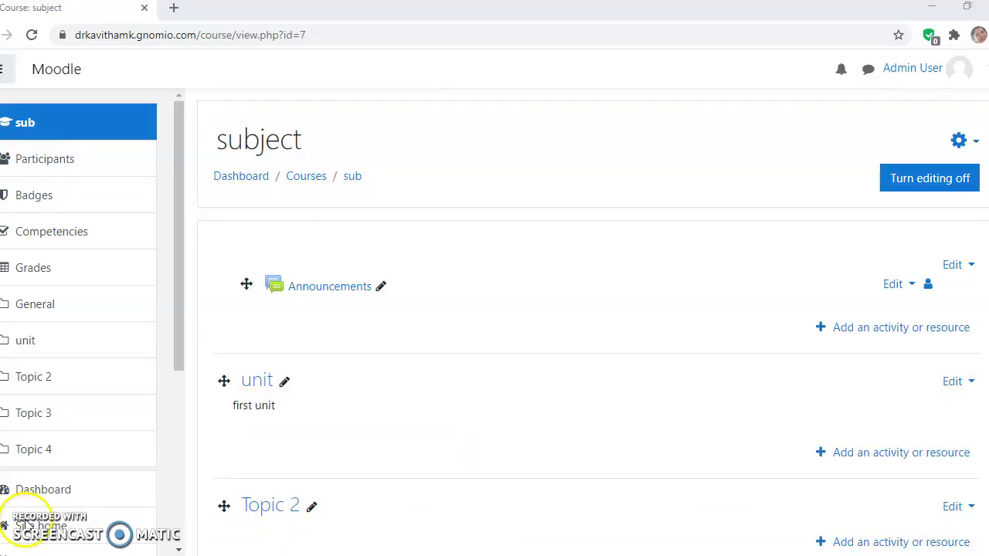
Open a new Assignment form for the "unit" section, review its availability, submission type and remaining settings, and cancel it
{"action": "left_click", "coordinate": [895, 456]}
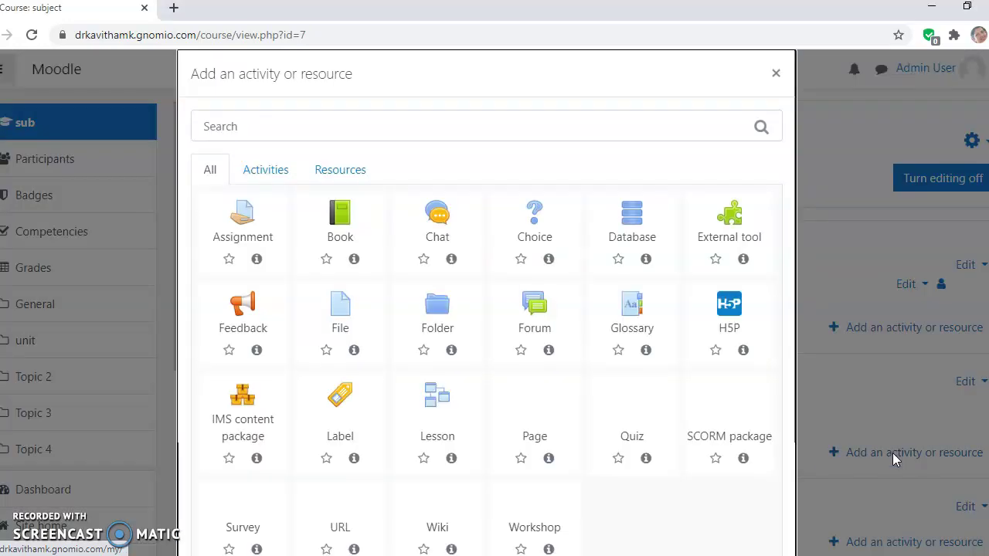
{"action": "left_click", "coordinate": [248, 225]}
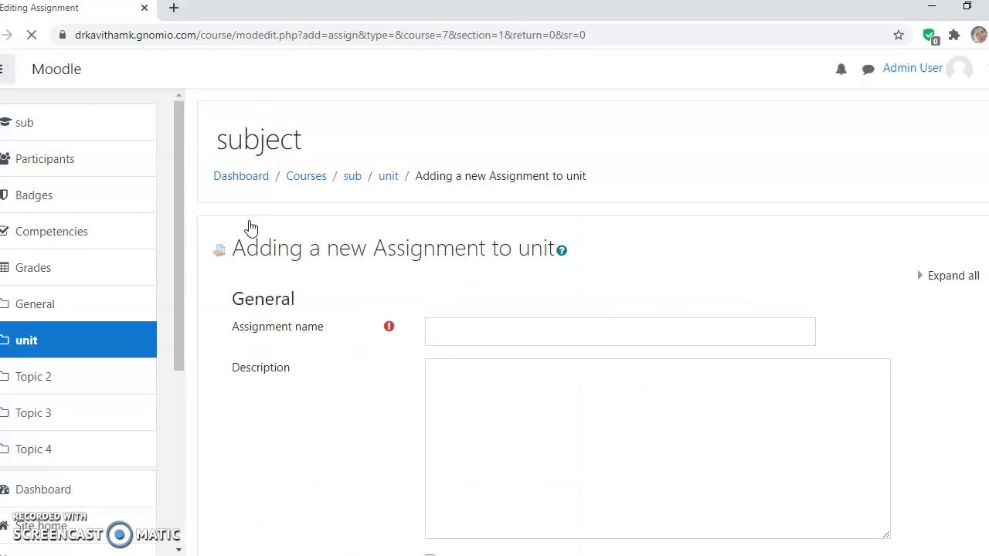
{"action": "scroll", "coordinate": [457, 265], "scroll_direction": "down", "scroll_amount": 3}
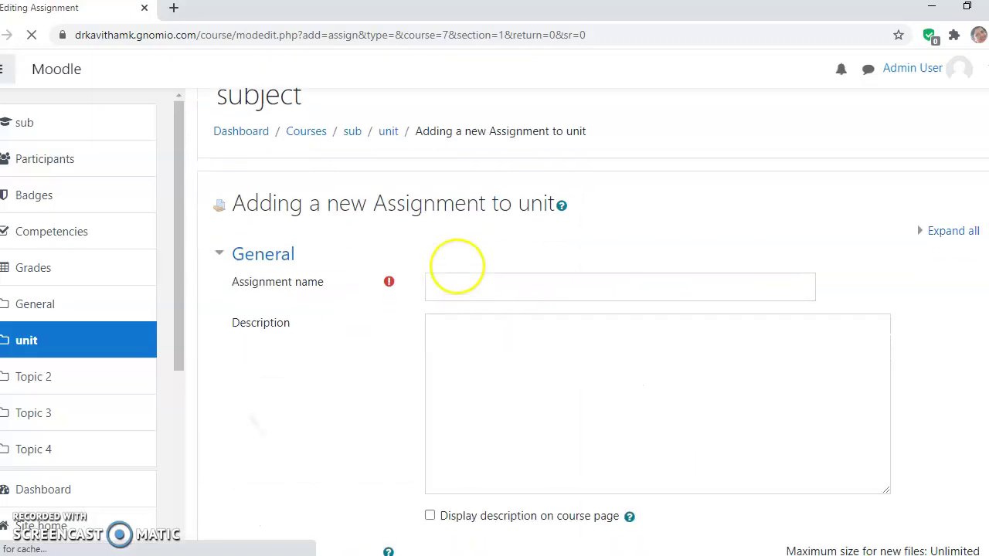
{"action": "scroll", "coordinate": [449, 275], "scroll_direction": "down", "scroll_amount": 4}
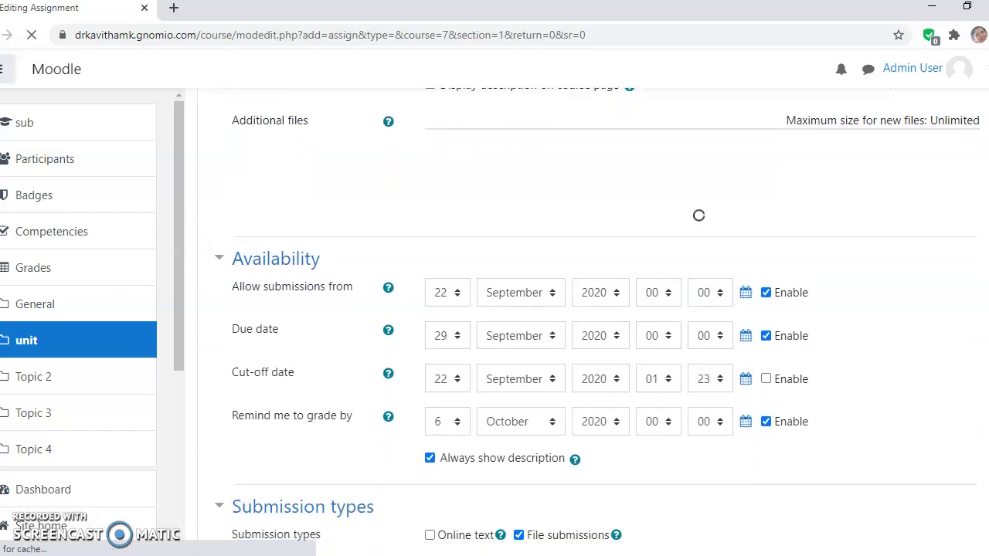
{"action": "scroll", "coordinate": [408, 232], "scroll_direction": "down", "scroll_amount": 1}
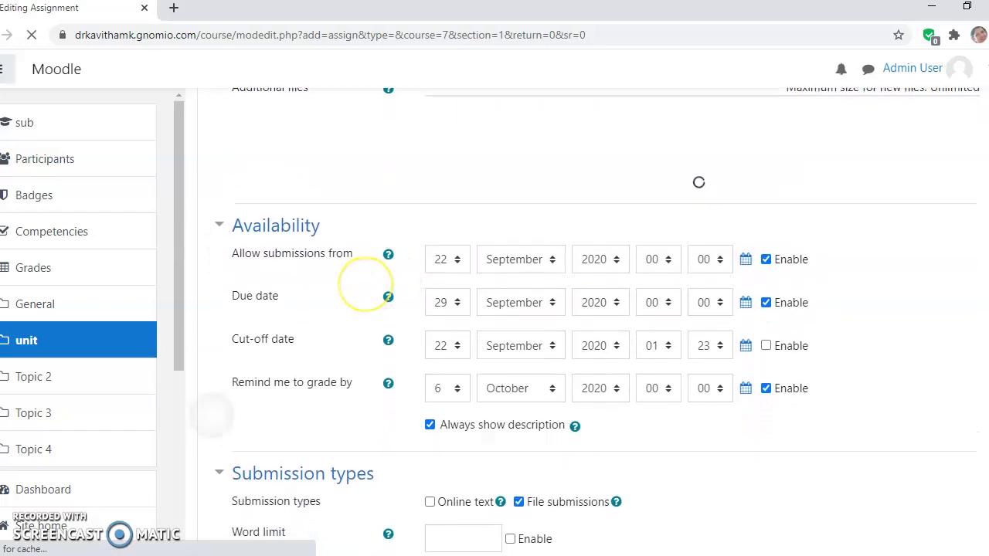
{"action": "scroll", "coordinate": [210, 416], "scroll_direction": "down", "scroll_amount": 3}
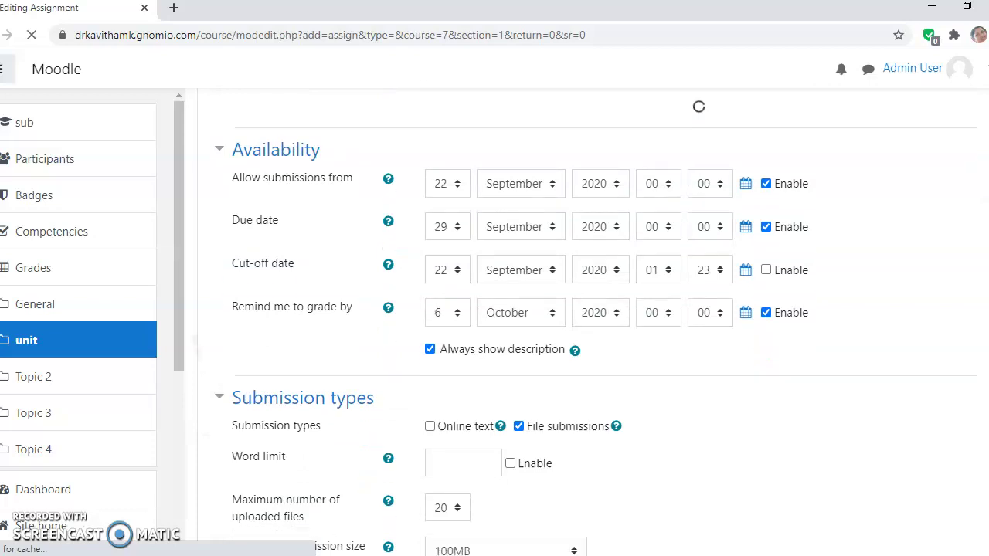
{"action": "scroll", "coordinate": [210, 416], "scroll_direction": "down", "scroll_amount": 4}
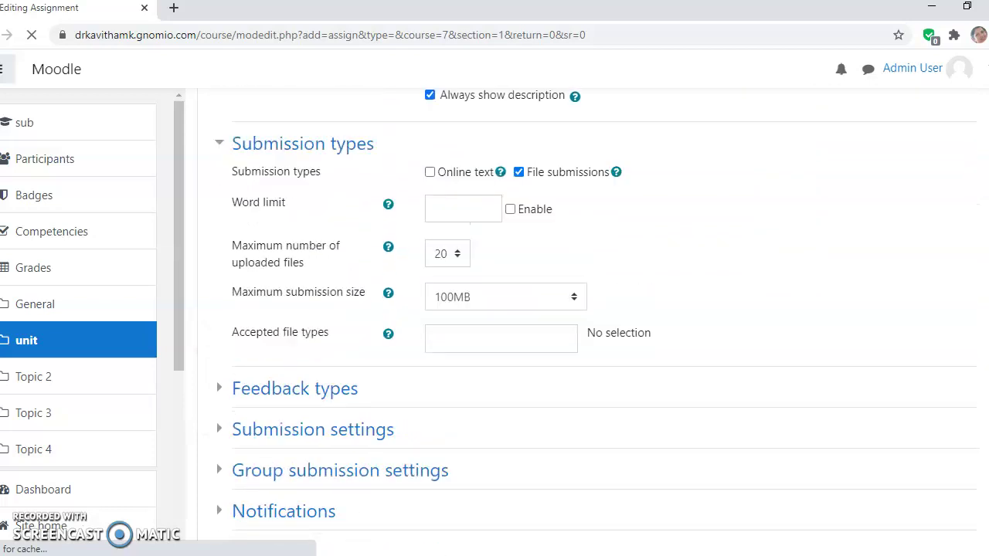
{"action": "scroll", "coordinate": [220, 286], "scroll_direction": "down", "scroll_amount": 2}
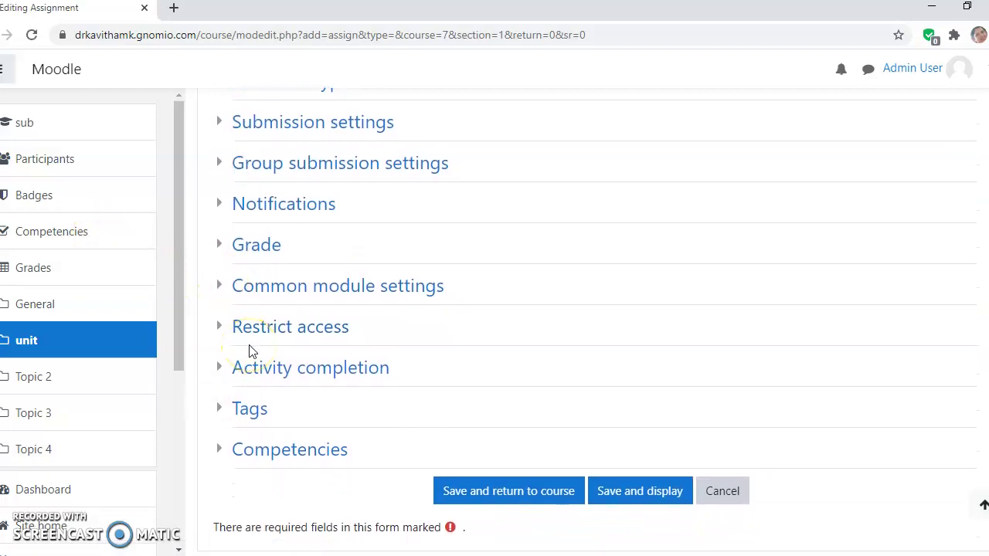
{"action": "left_click", "coordinate": [723, 491]}
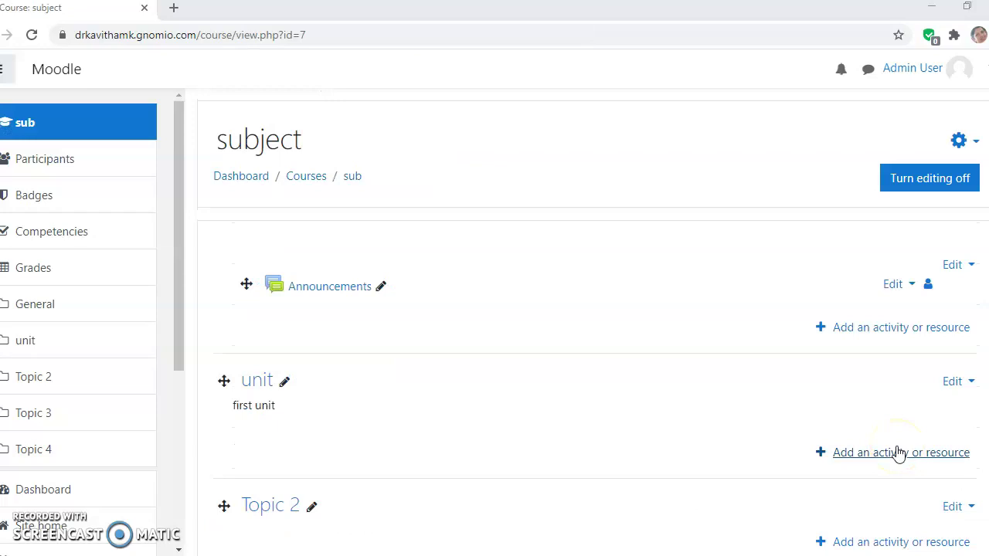
Open a new Quiz form for the "unit" section and review its general fields and collapsed setting groups, from Timing to Competencies
{"action": "left_click", "coordinate": [899, 454]}
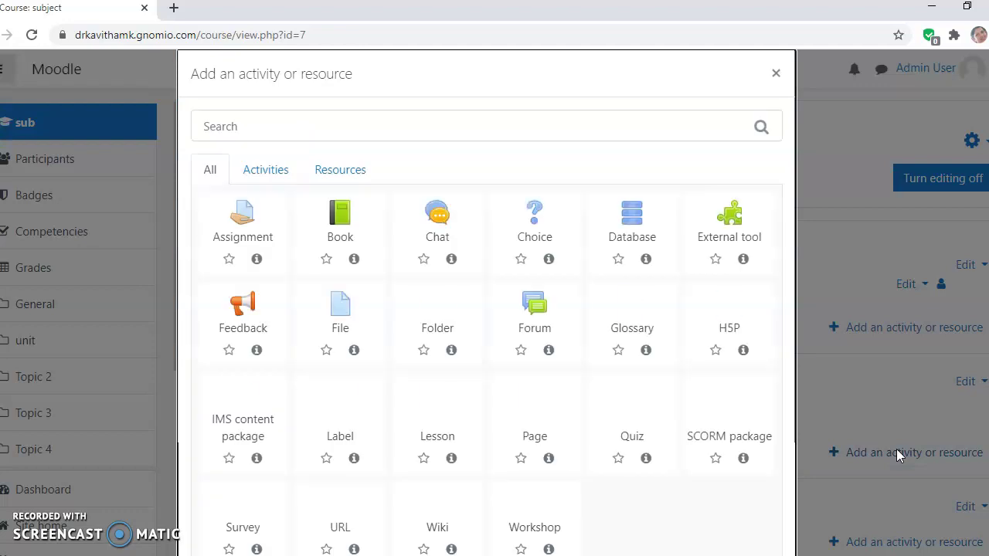
{"action": "left_click", "coordinate": [821, 457]}
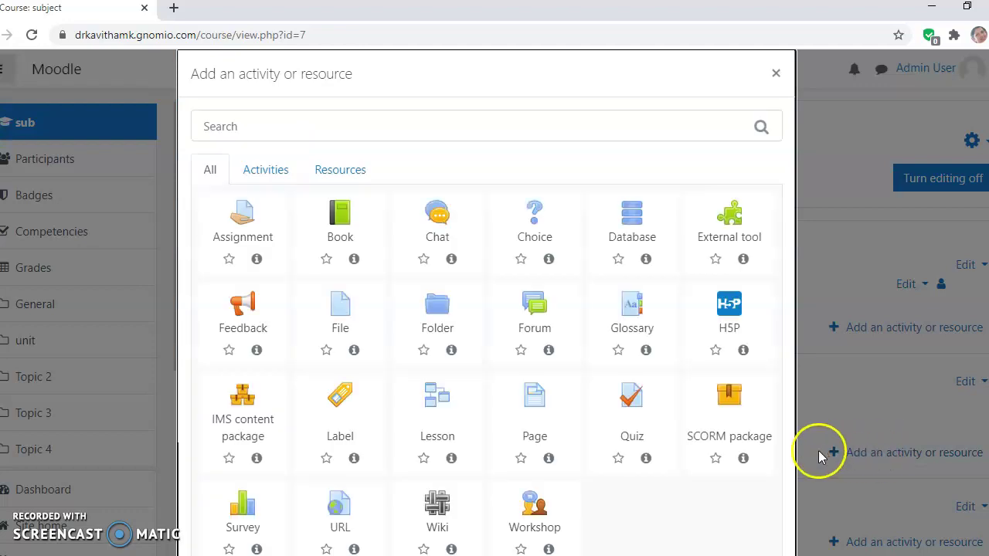
{"action": "left_click", "coordinate": [633, 404]}
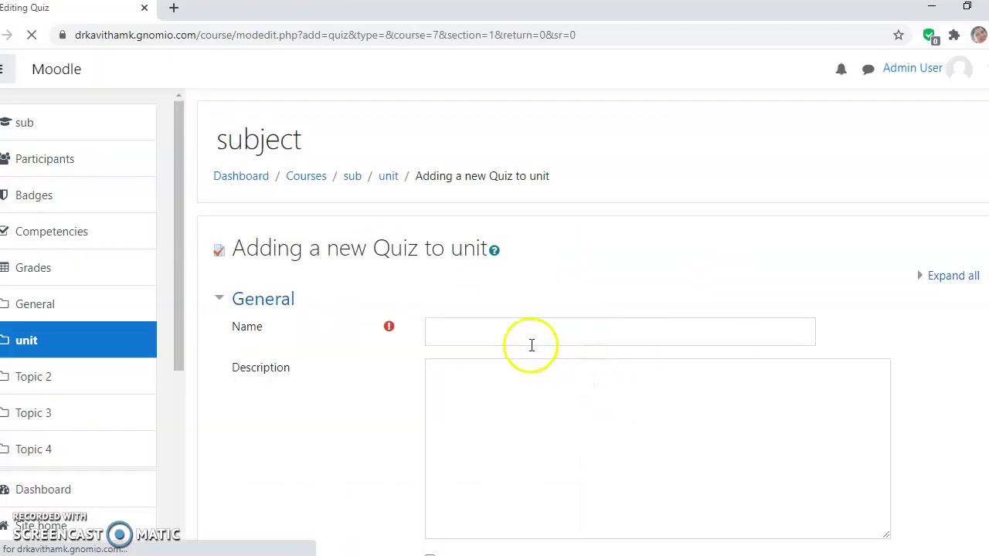
{"action": "scroll", "coordinate": [525, 338], "scroll_direction": "down", "scroll_amount": 3}
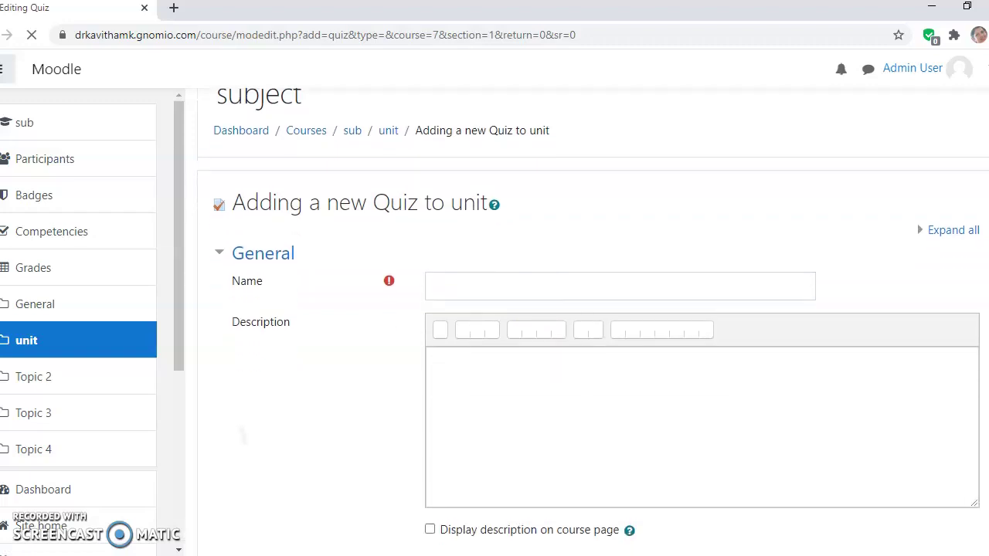
{"action": "scroll", "coordinate": [526, 338], "scroll_direction": "down", "scroll_amount": 3}
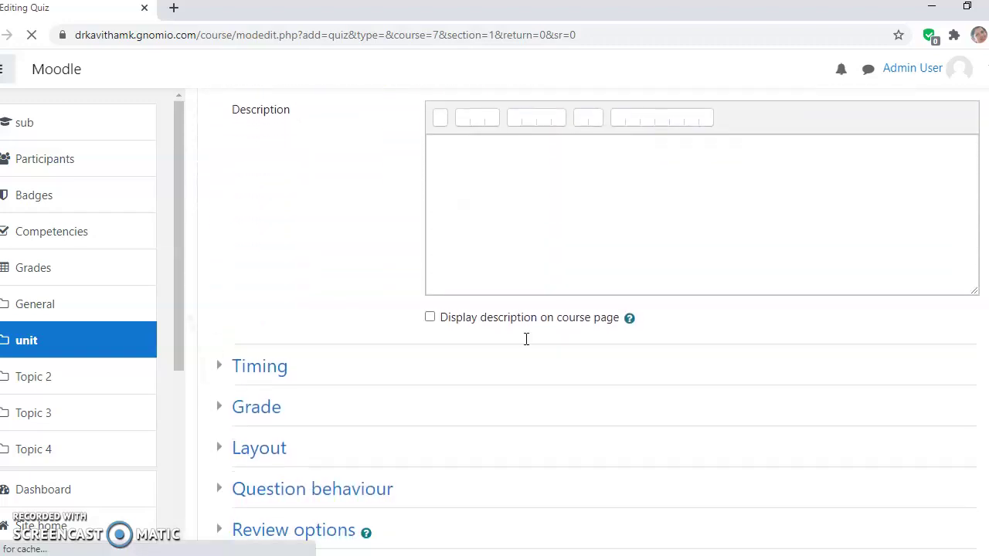
{"action": "scroll", "coordinate": [526, 338], "scroll_direction": "down", "scroll_amount": 2}
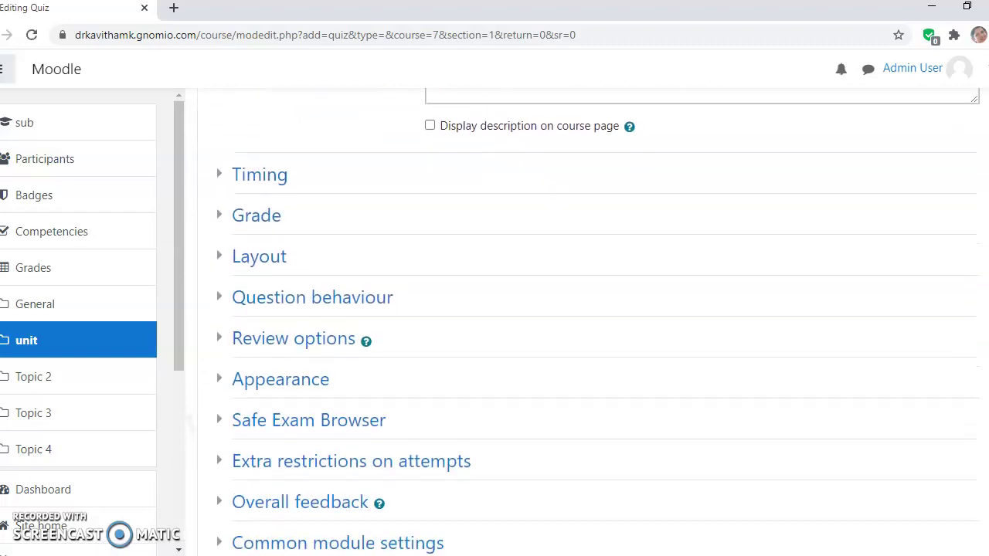
{"action": "scroll", "coordinate": [525, 337], "scroll_direction": "down", "scroll_amount": 3}
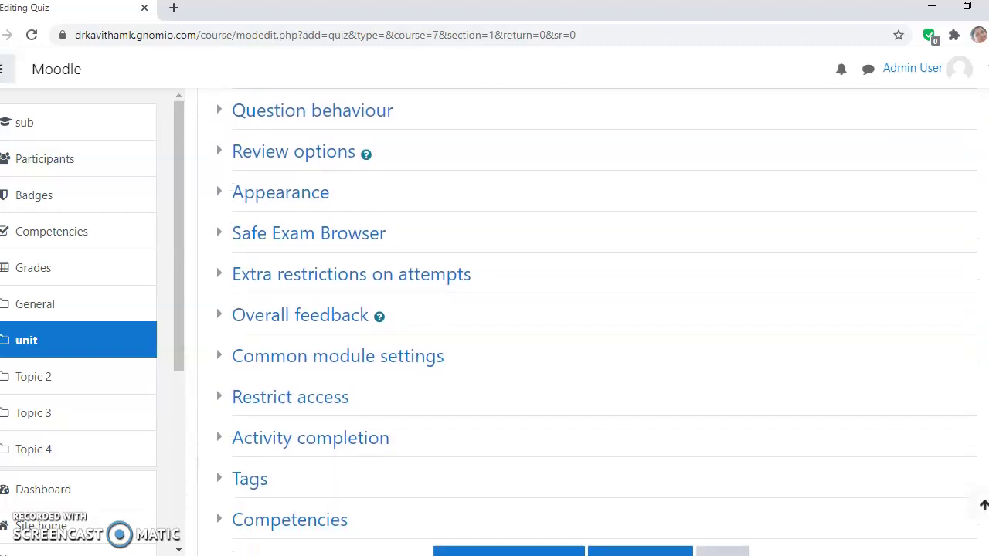
{"action": "scroll", "coordinate": [526, 338], "scroll_direction": "down", "scroll_amount": 1}
{"action": "left_click", "coordinate": [503, 351]}
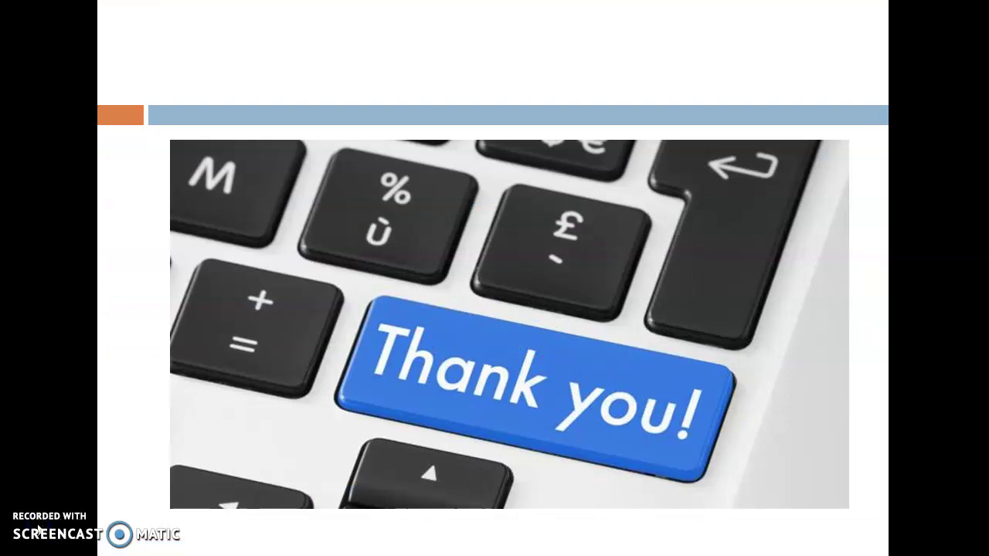